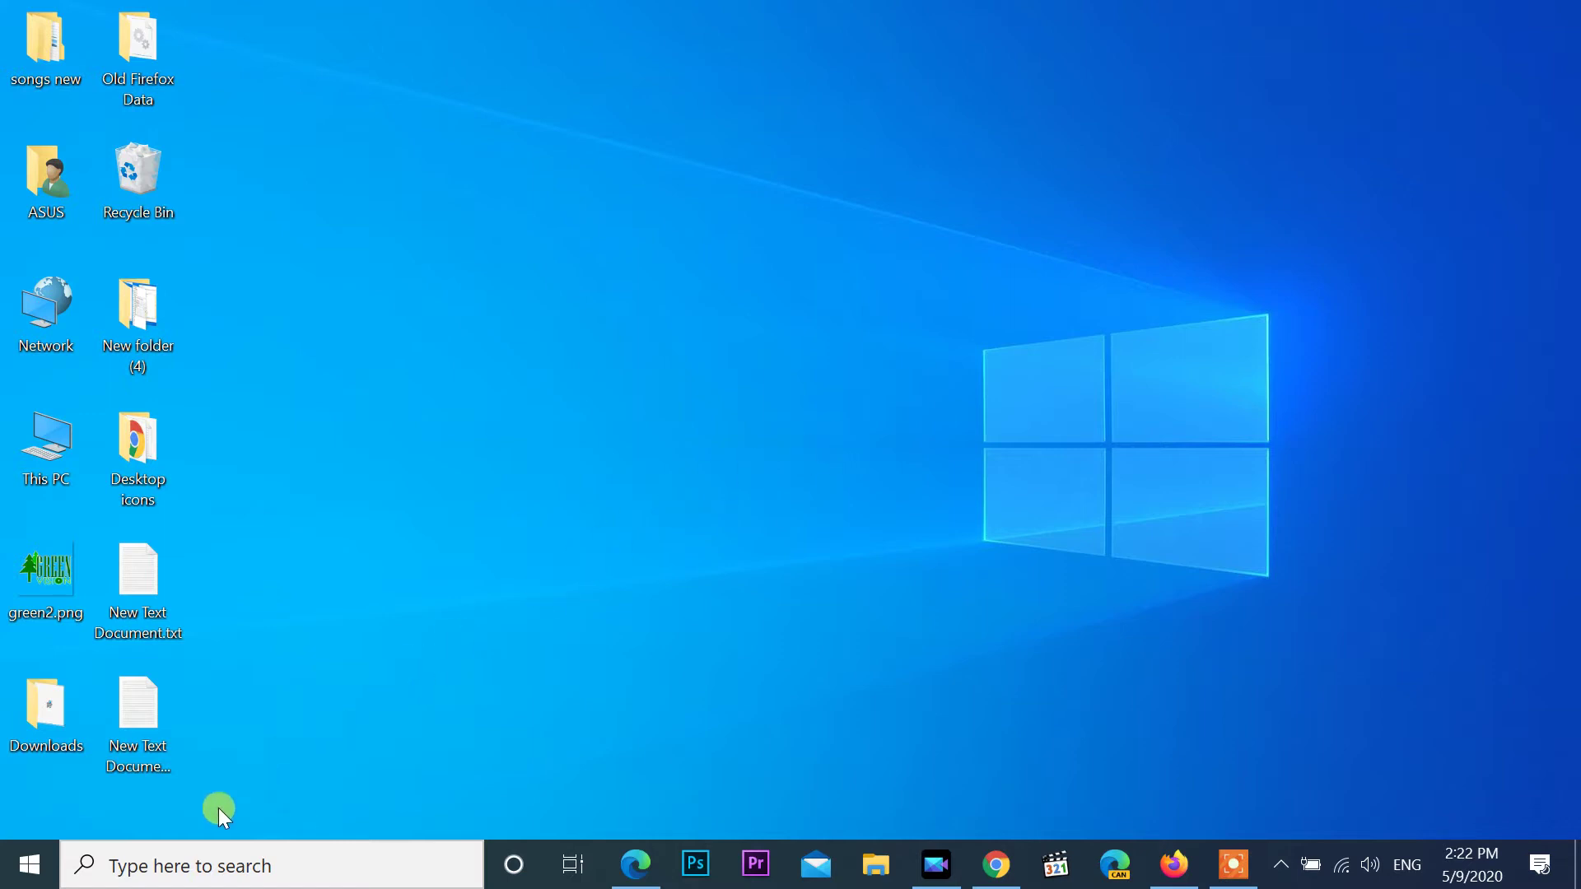
# Search the taskbar for "outlook" and launch Outlook from the best match.
pyautogui.click(151, 866)
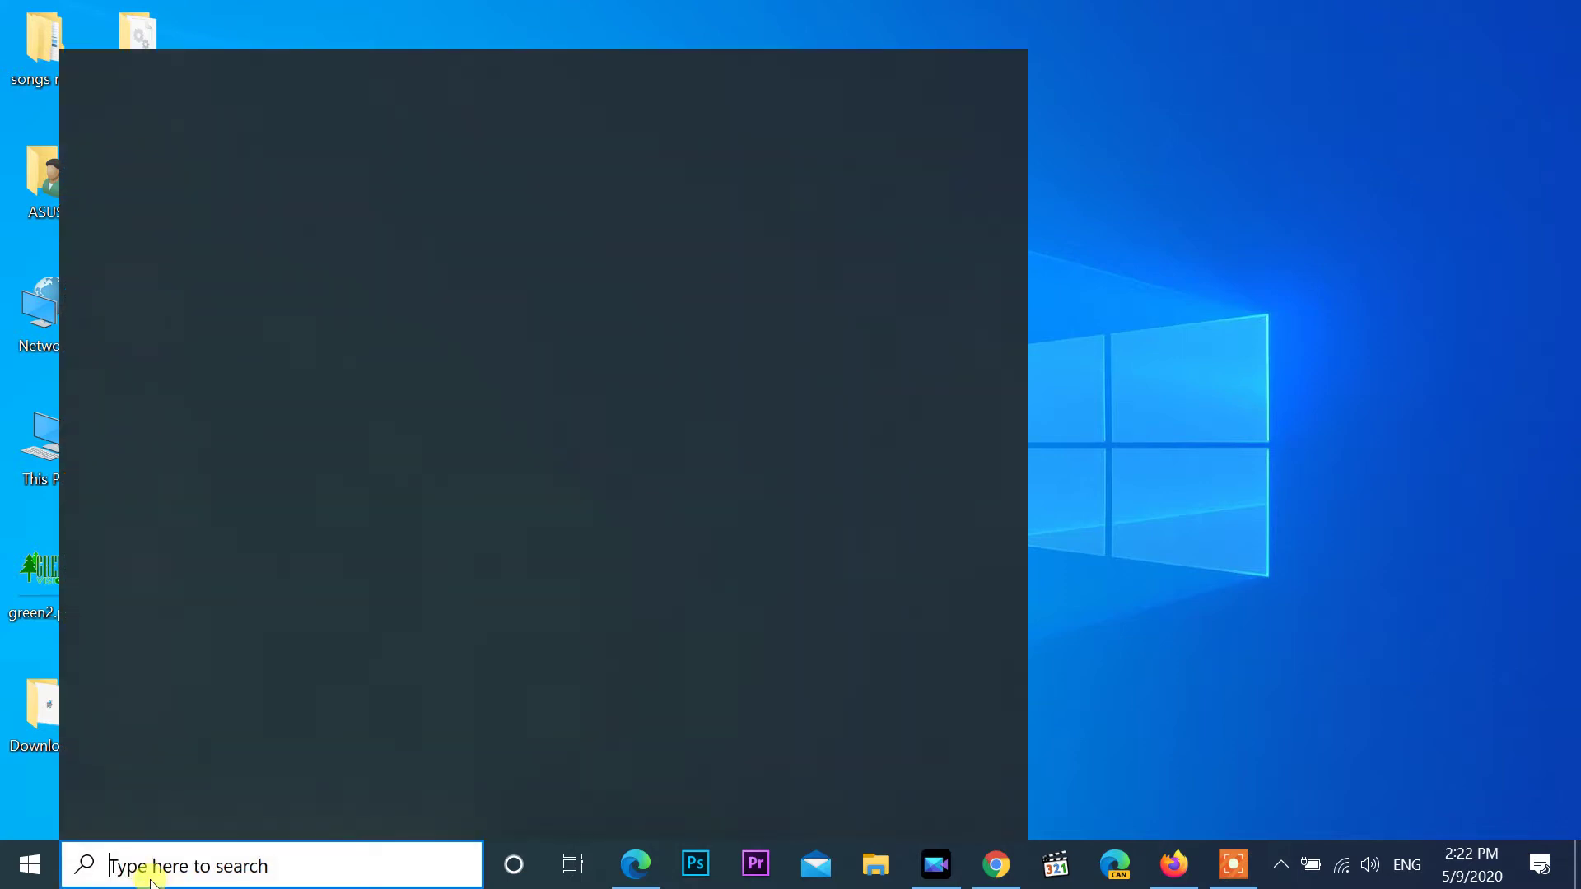
pyautogui.write('outloo')
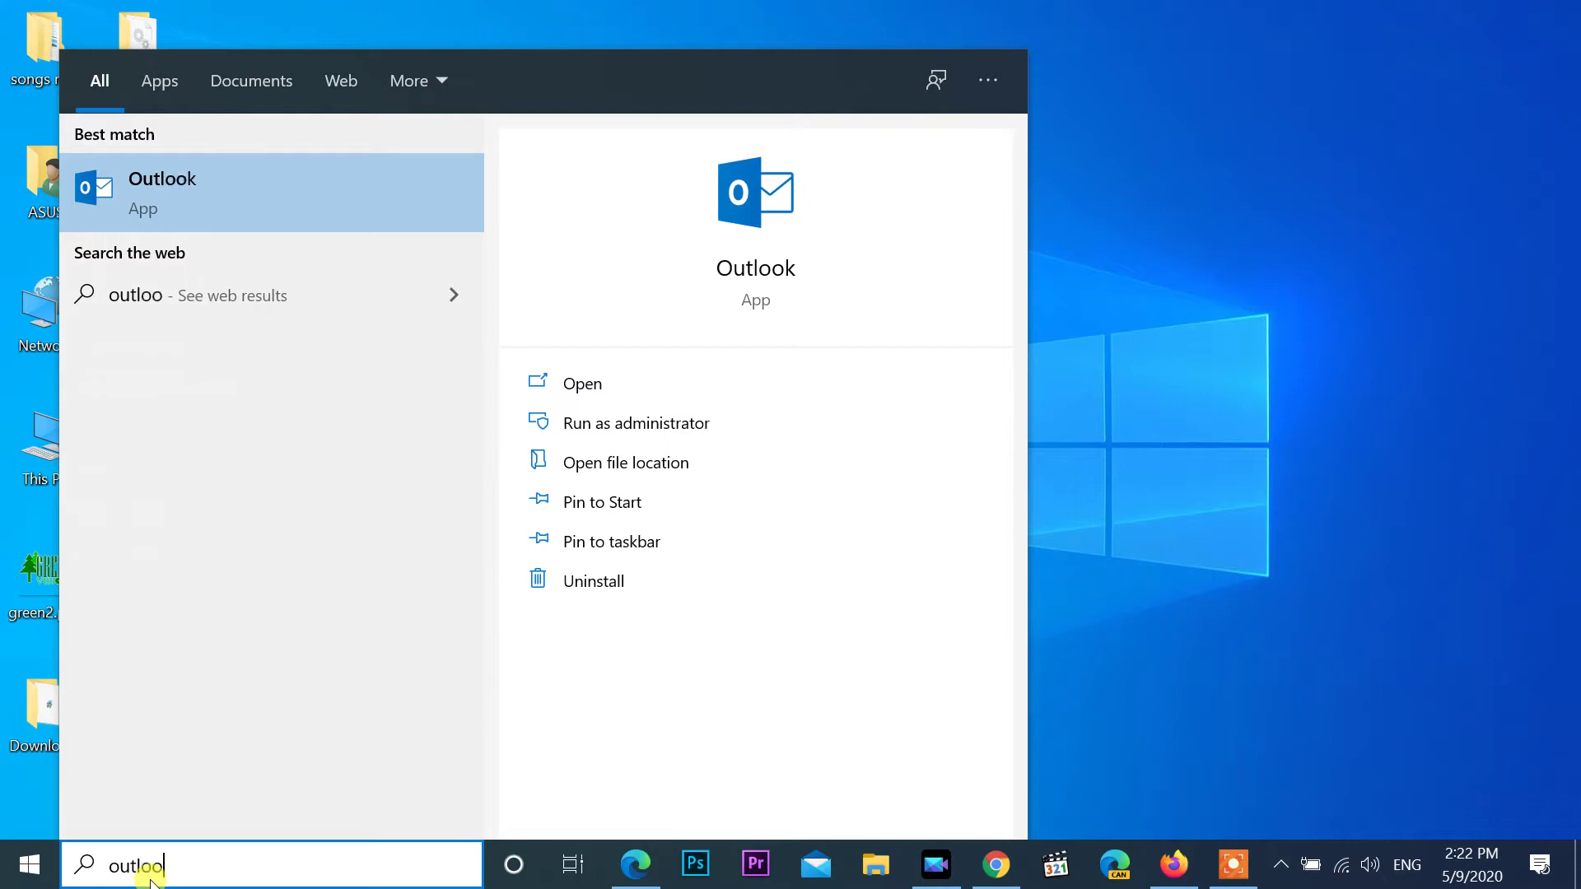
pyautogui.write('k')
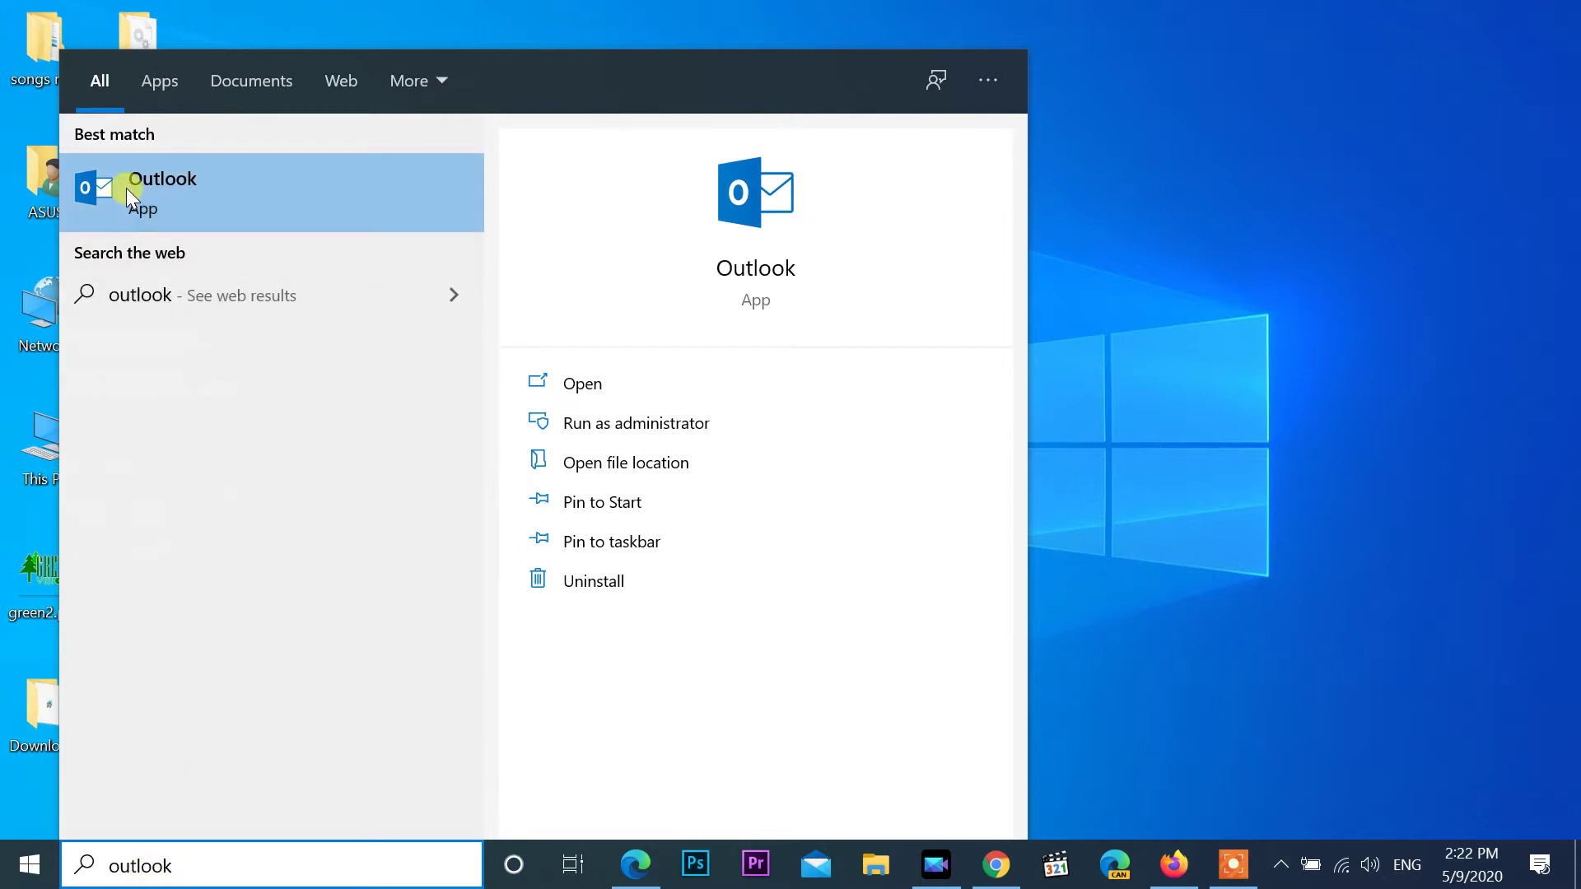
pyautogui.click(178, 189)
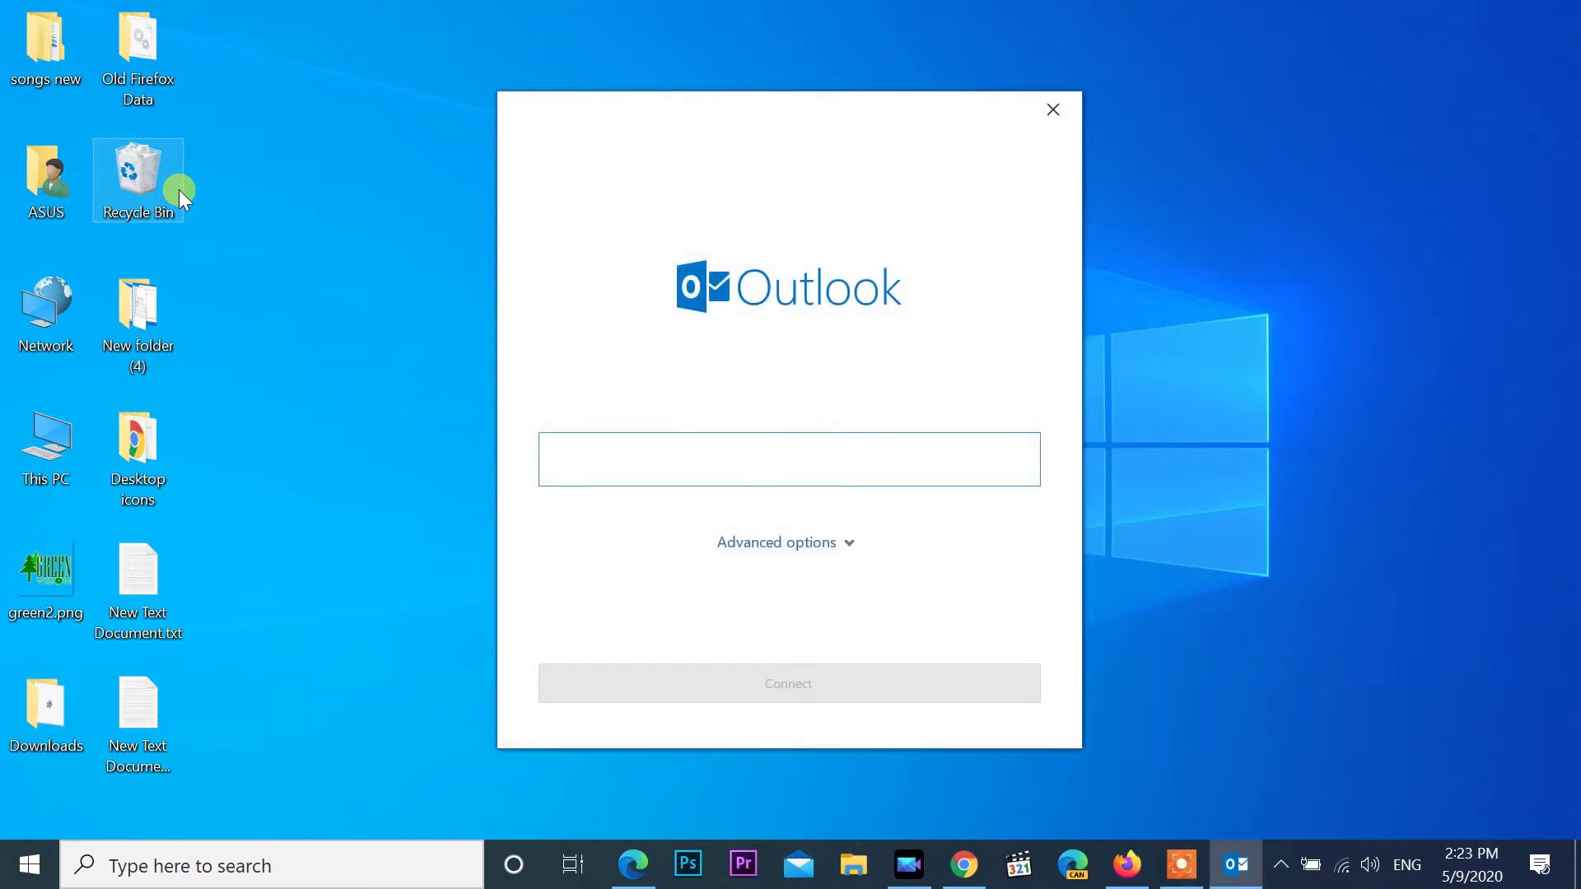
# Submit the yahoo.com address in Outlook's welcome dialog, then start a new Edge window.
pyautogui.click(560, 449)
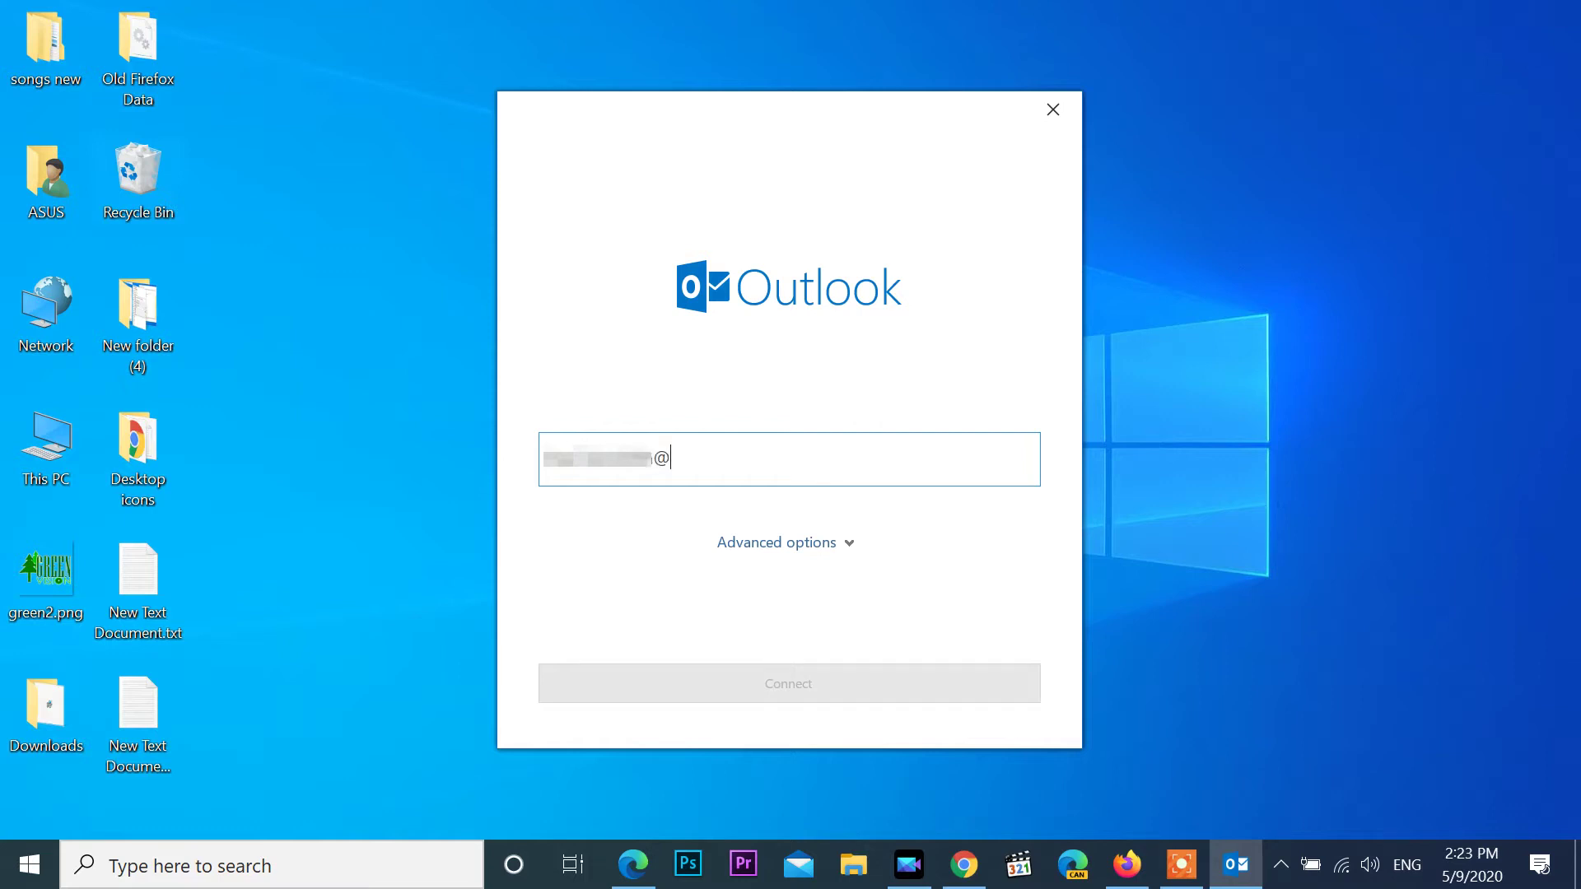
pyautogui.write('yahoo.com')
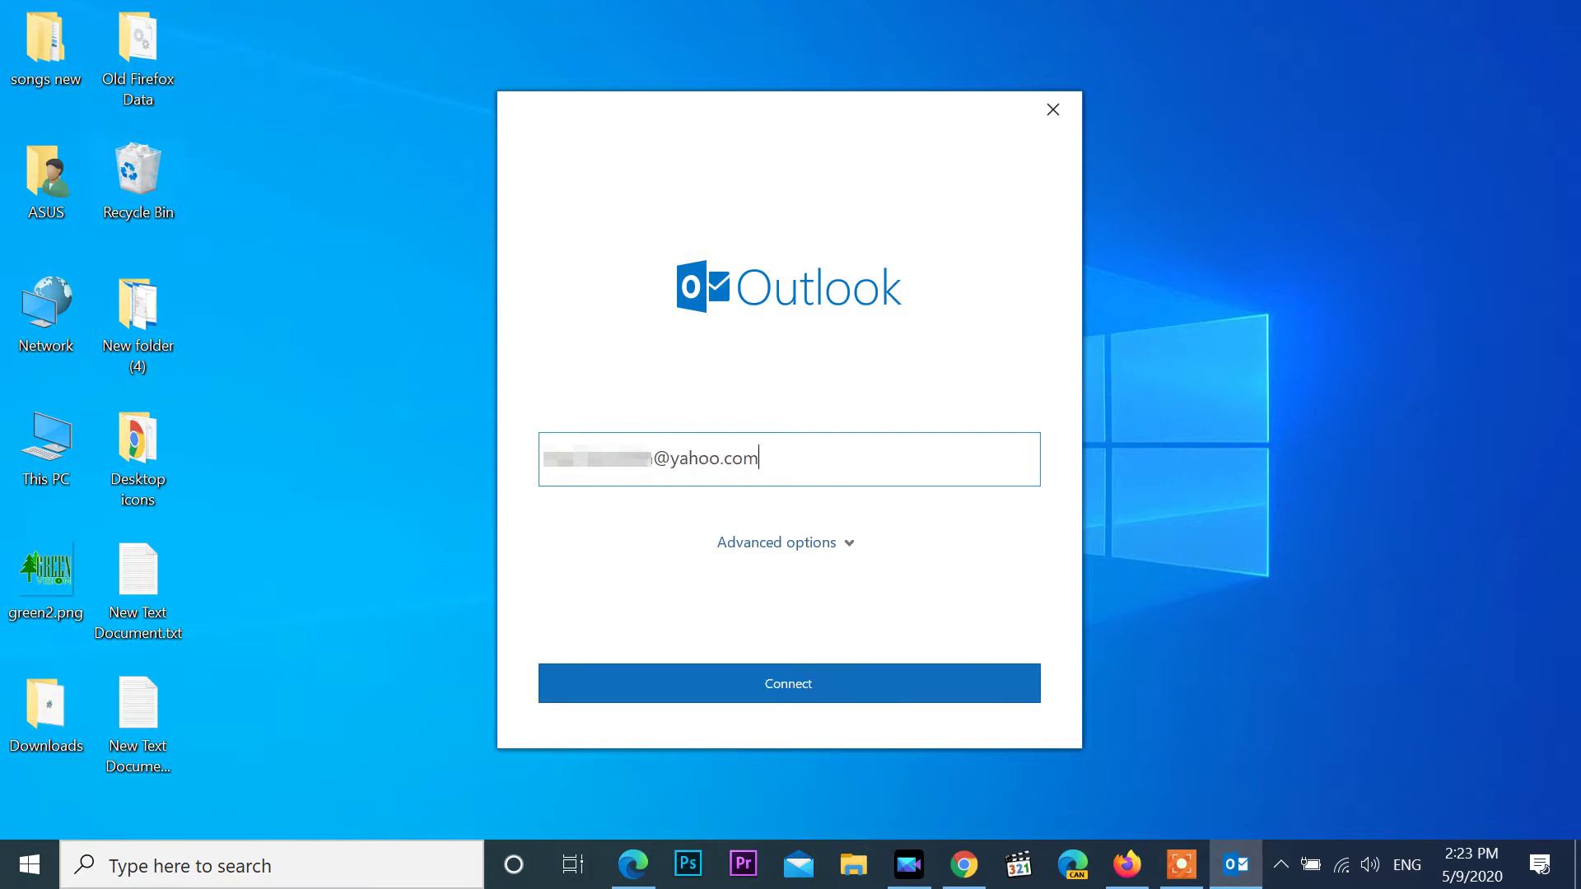
pyautogui.click(559, 453)
pyautogui.click(784, 676)
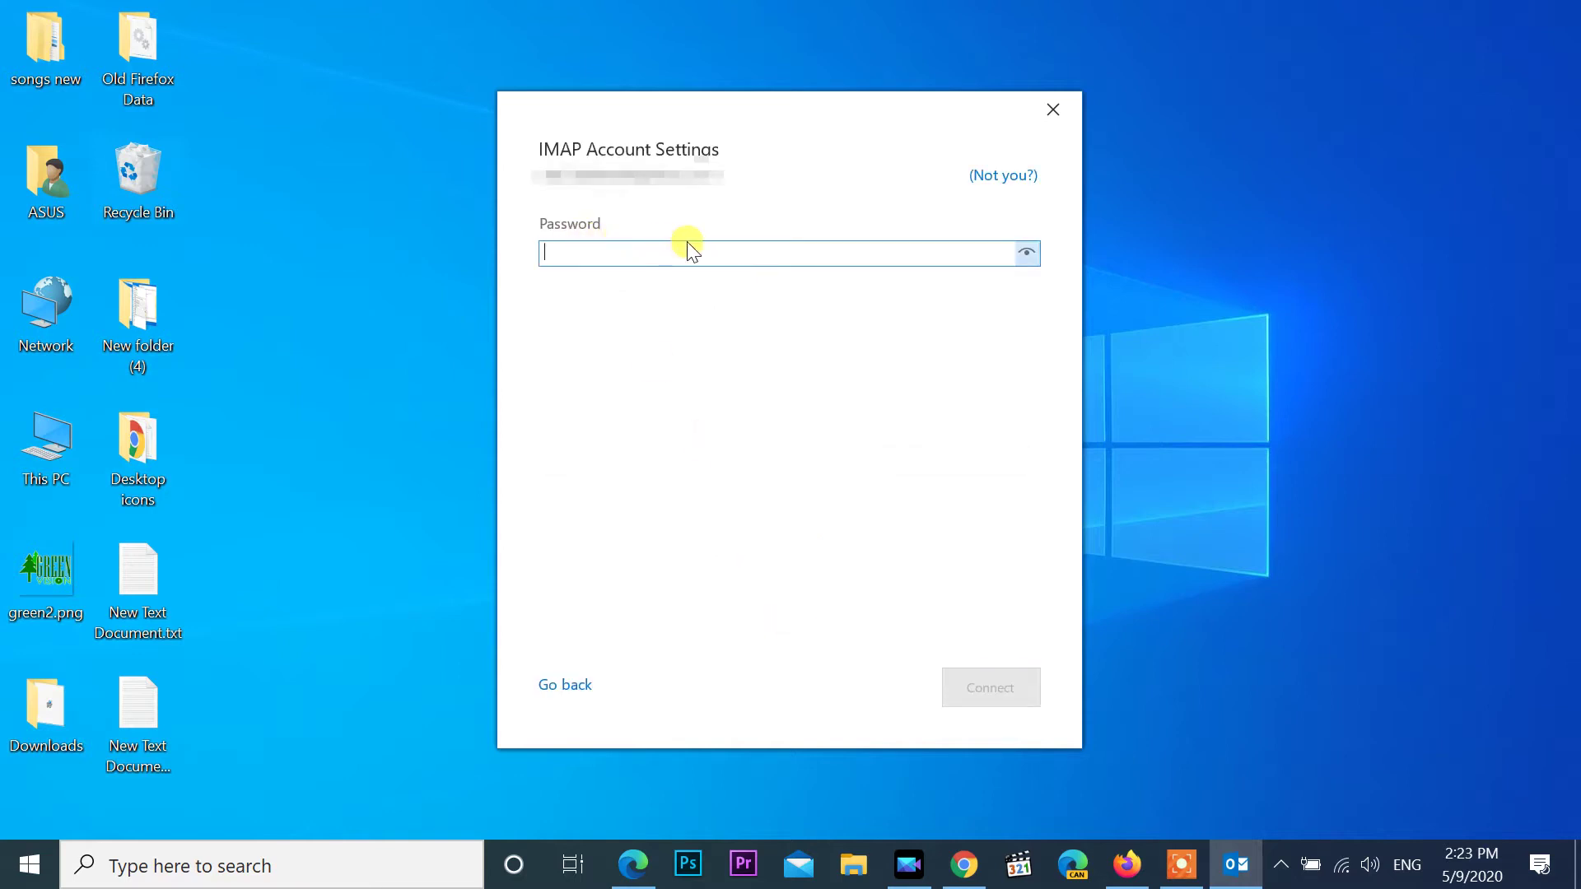
pyautogui.click(632, 866)
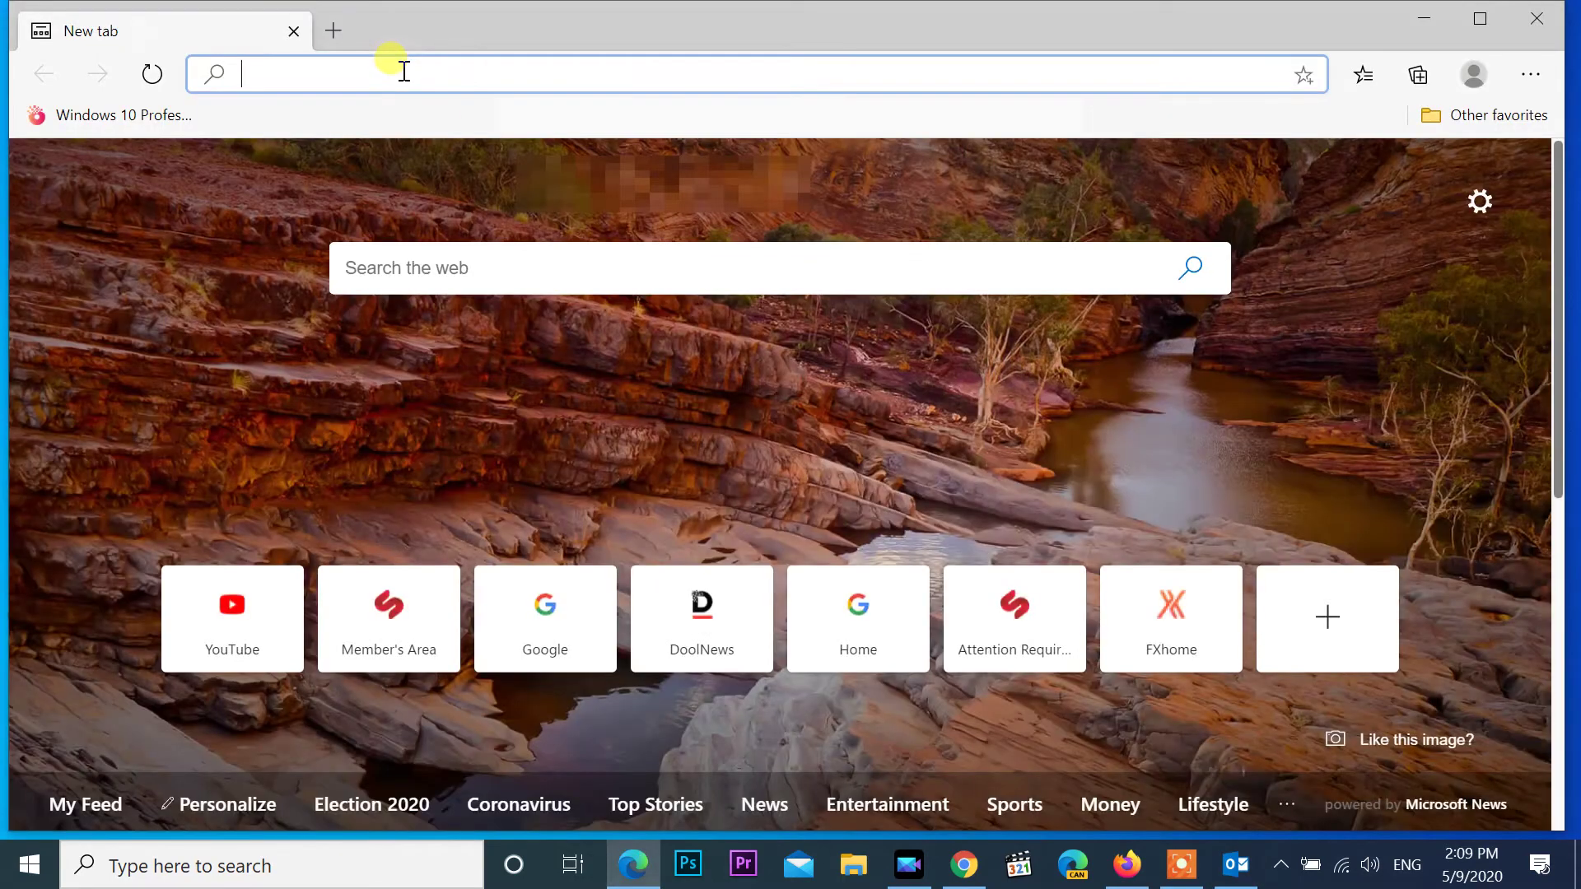
pyautogui.write('yahoo')
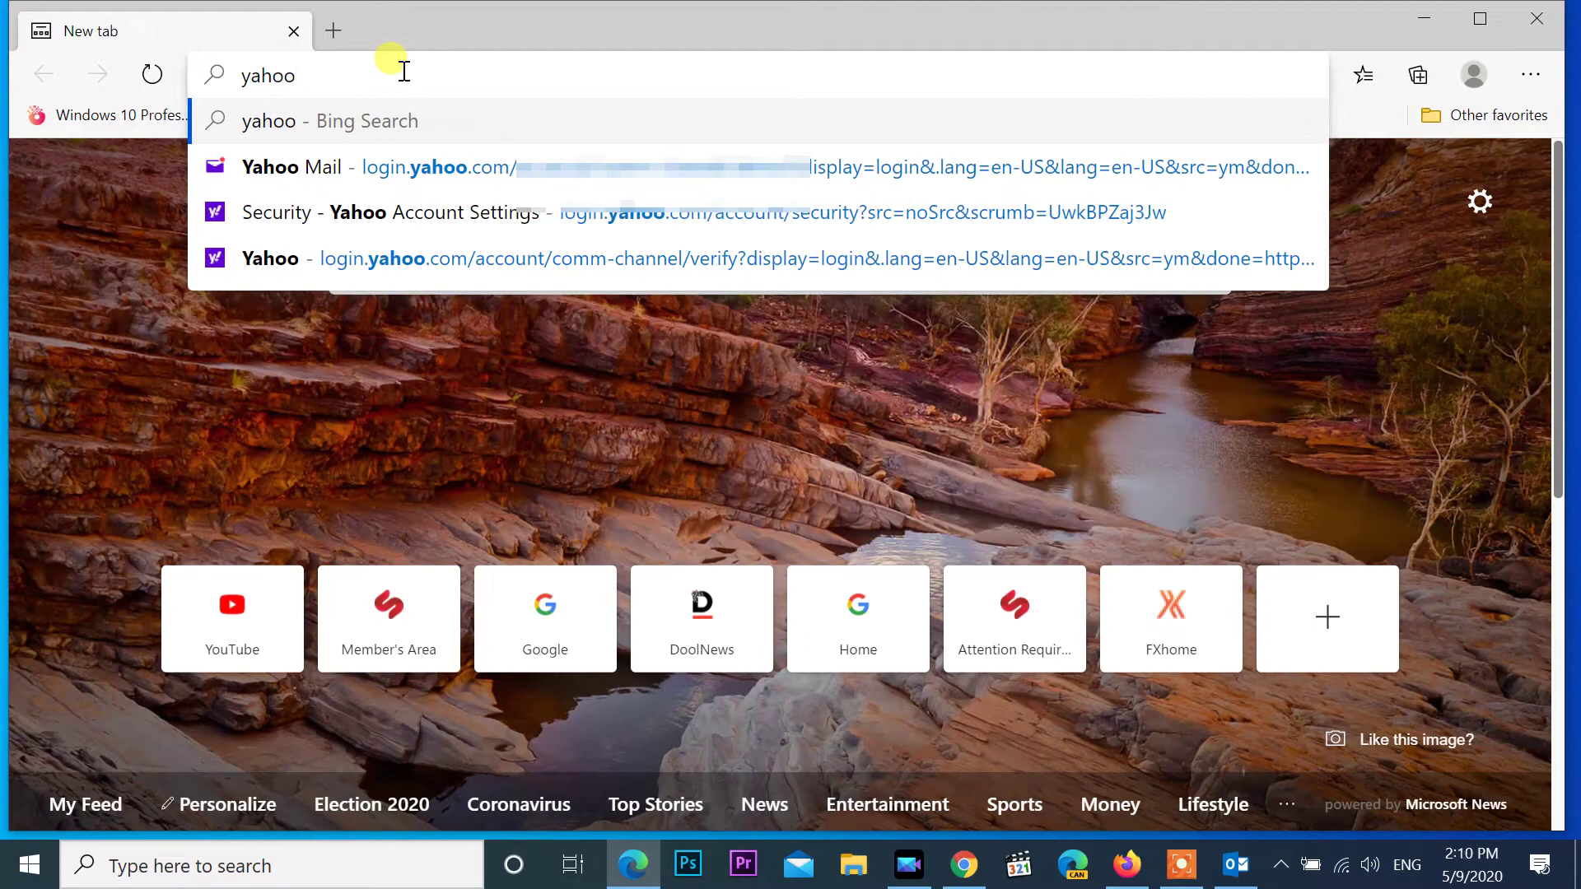
# Search "yahoo" in Edge and load the in.yahoo.com home page.
pyautogui.press('Return')
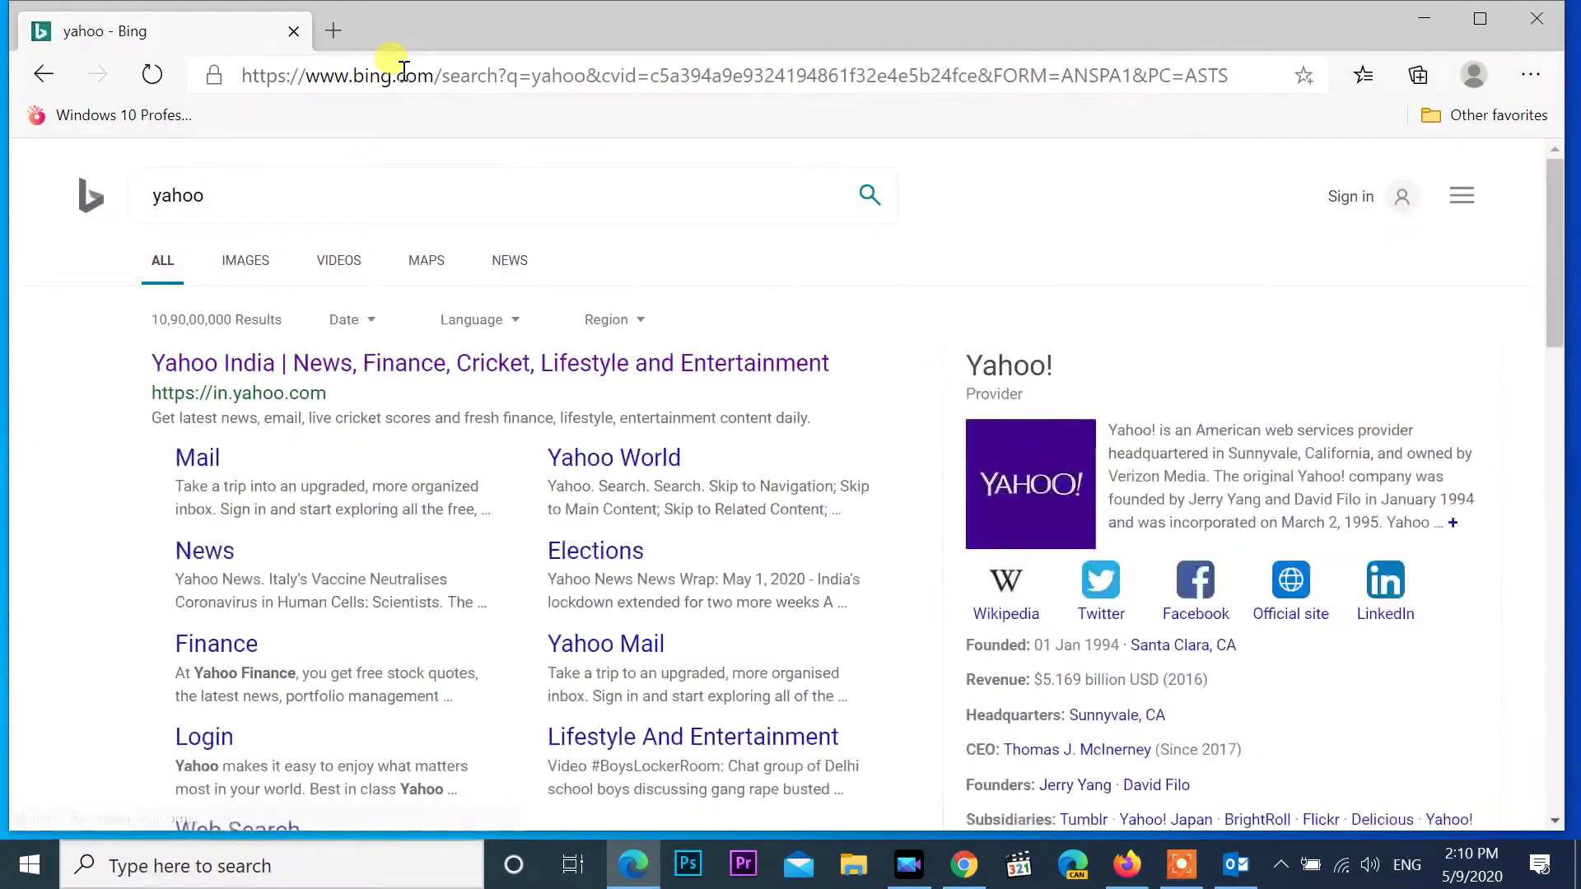
pyautogui.click(336, 345)
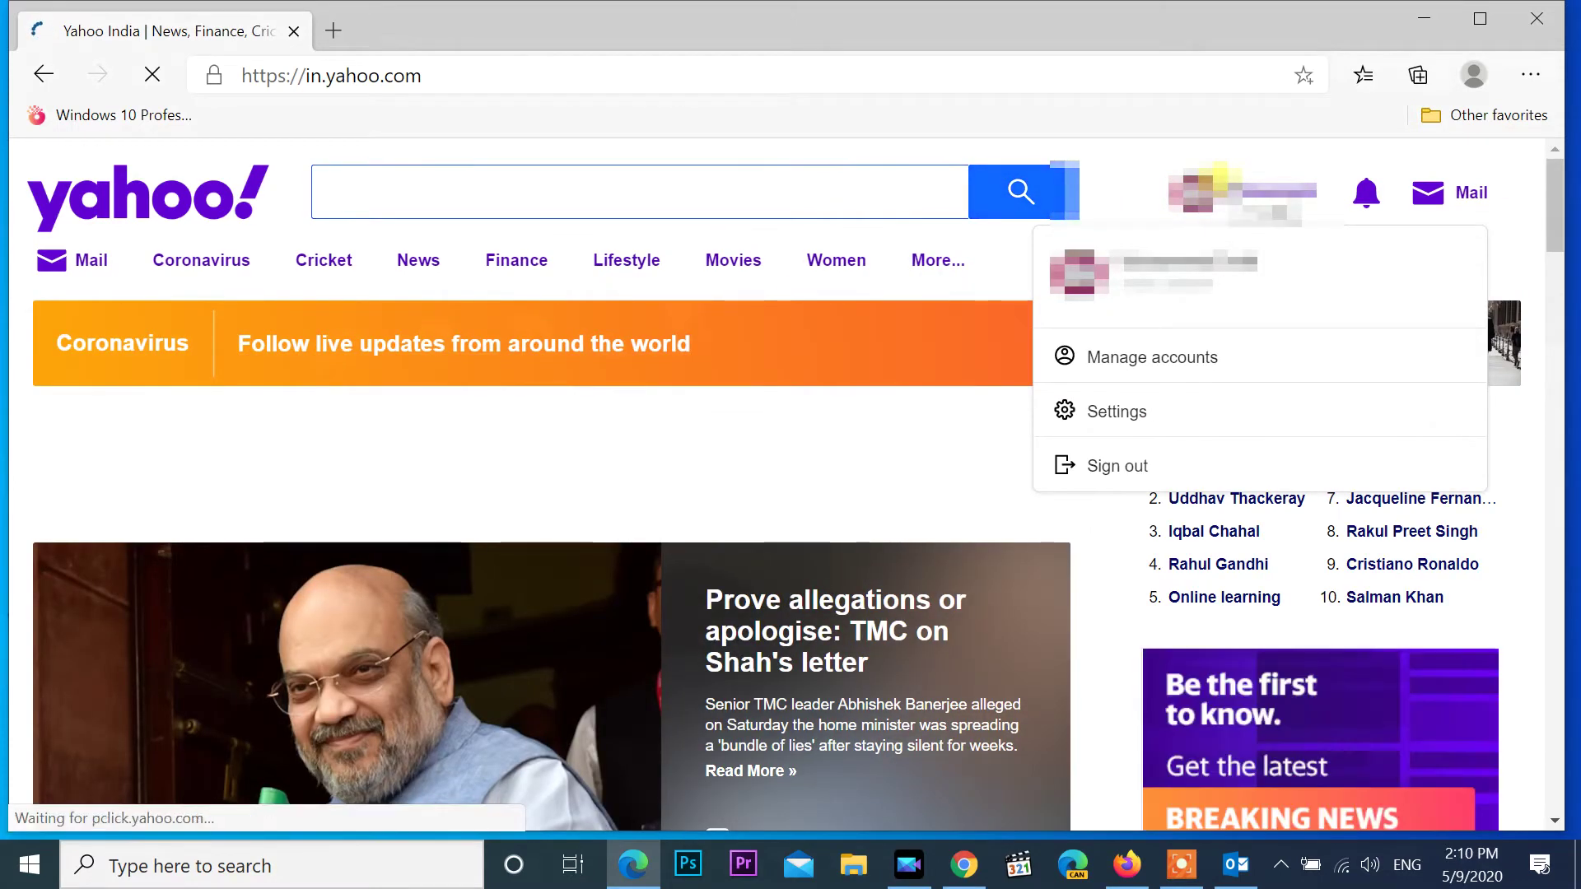
# Reach Yahoo Account Security, re-verifying sign-in with the saved username and password.
pyautogui.click(1122, 413)
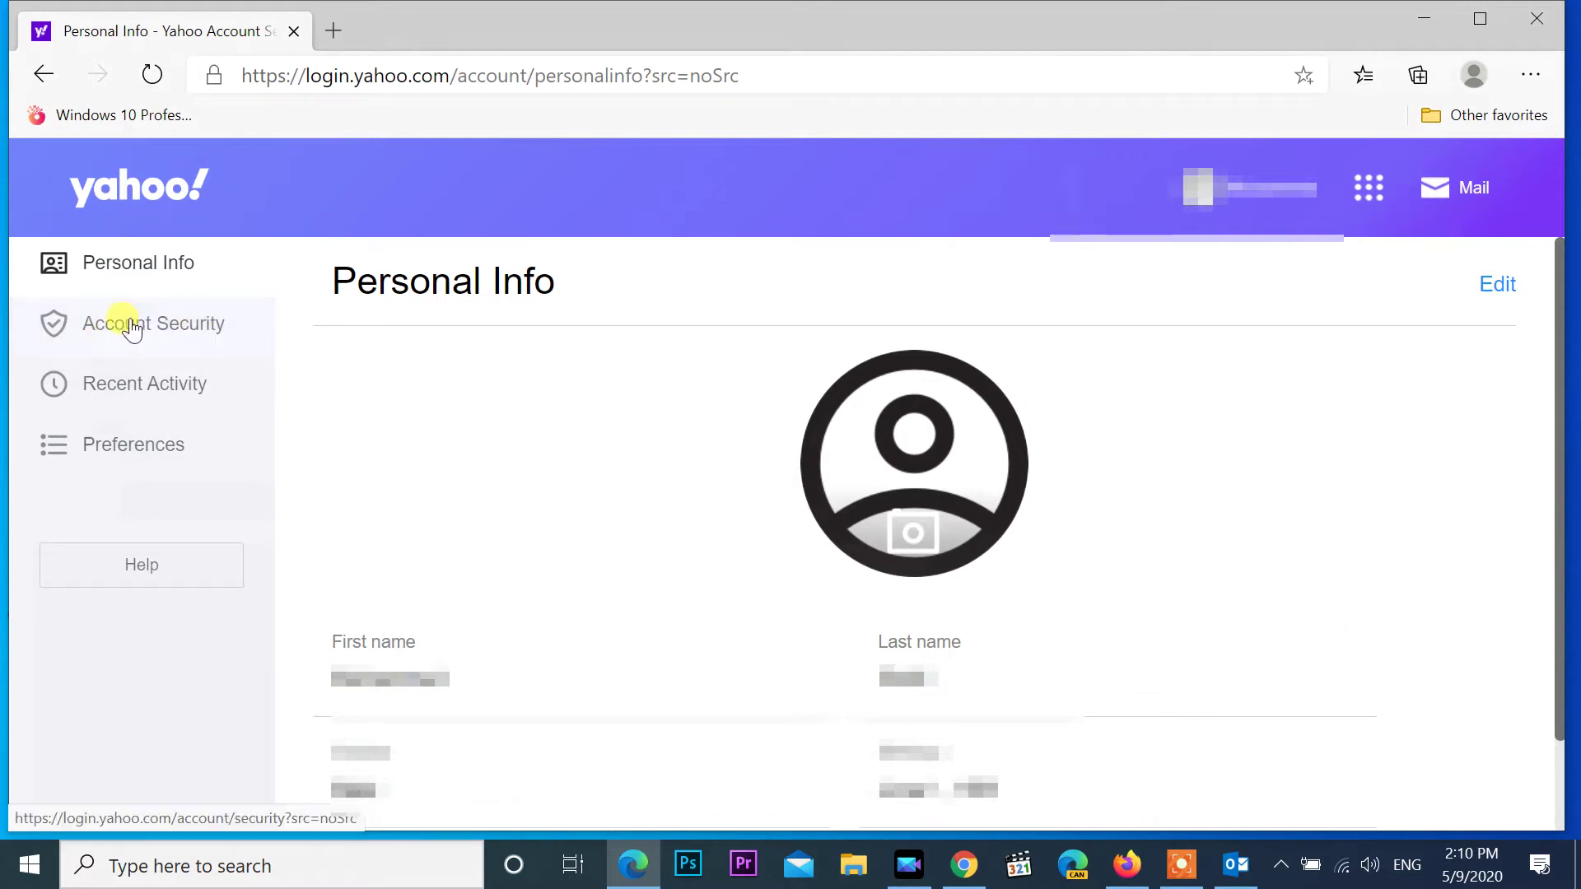
pyautogui.click(126, 331)
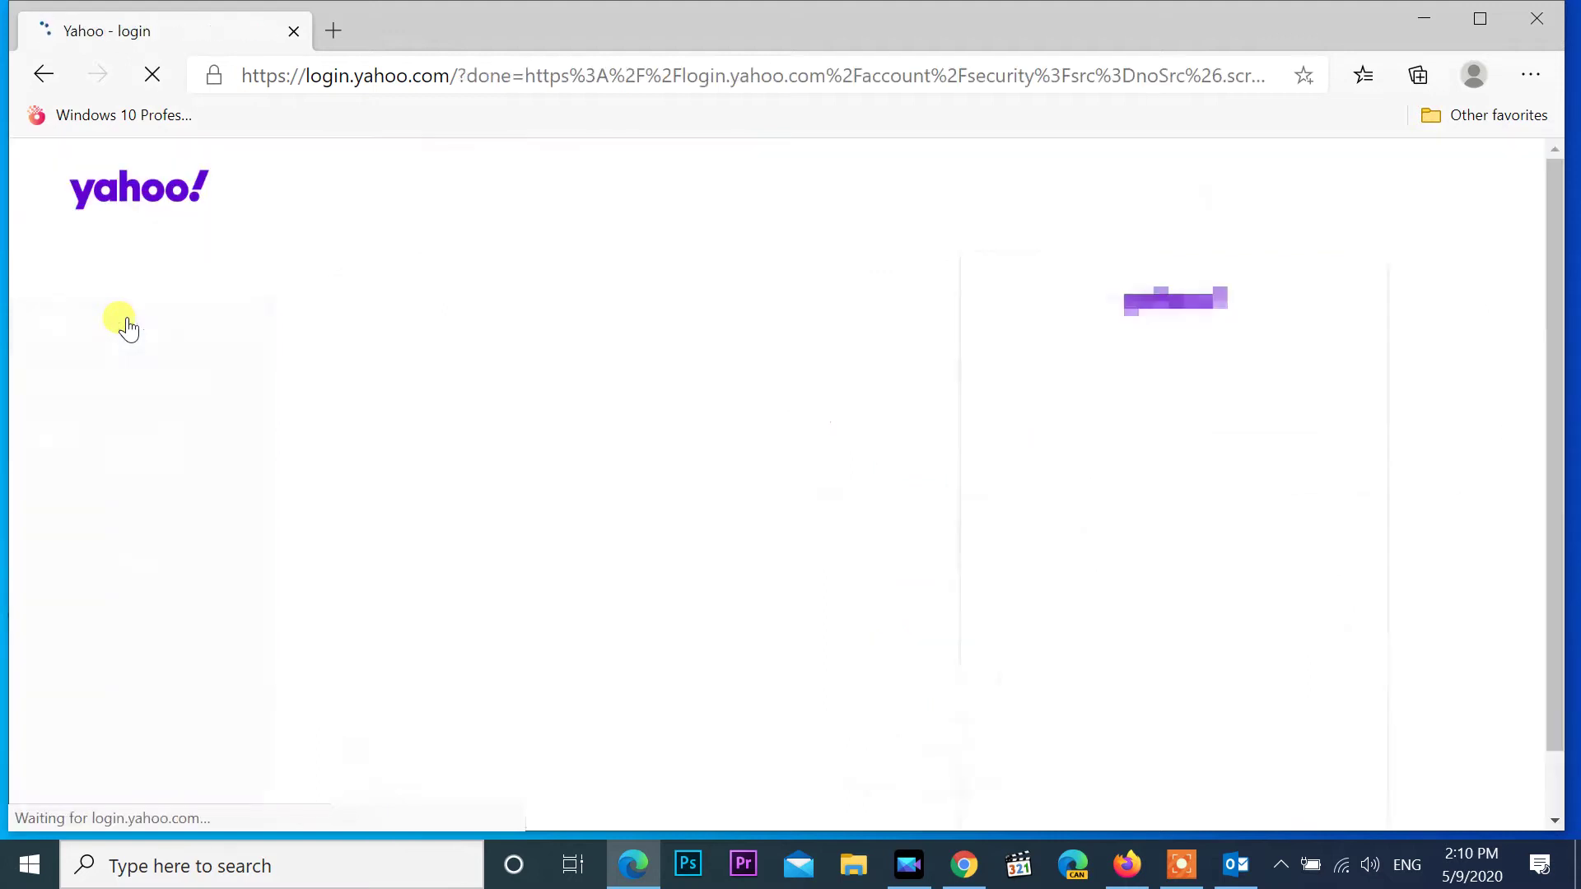
pyautogui.click(1115, 630)
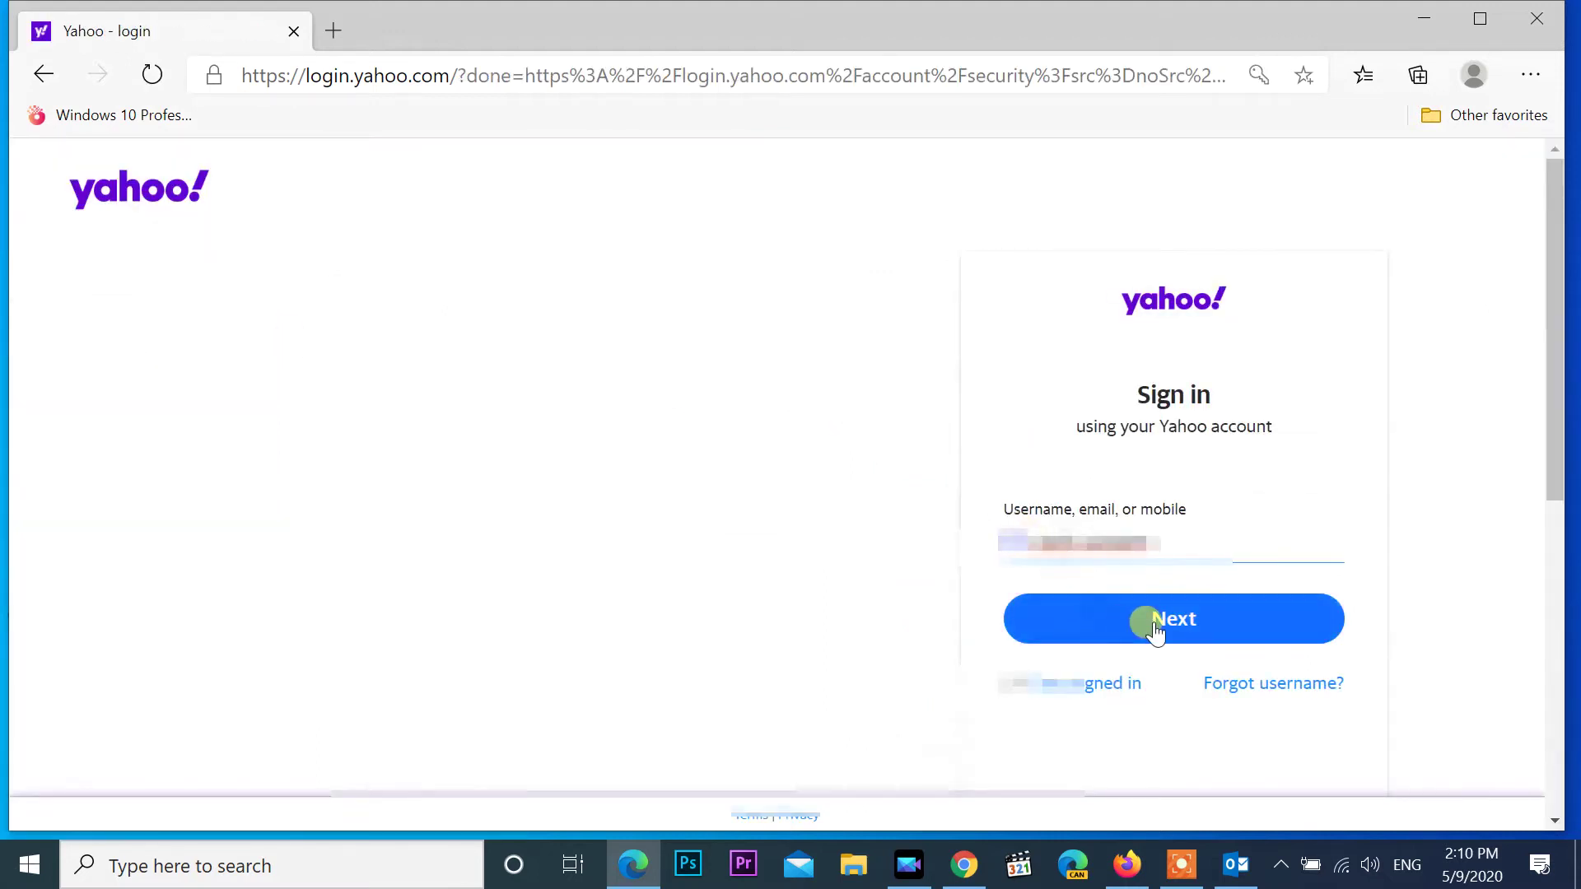
pyautogui.click(1146, 631)
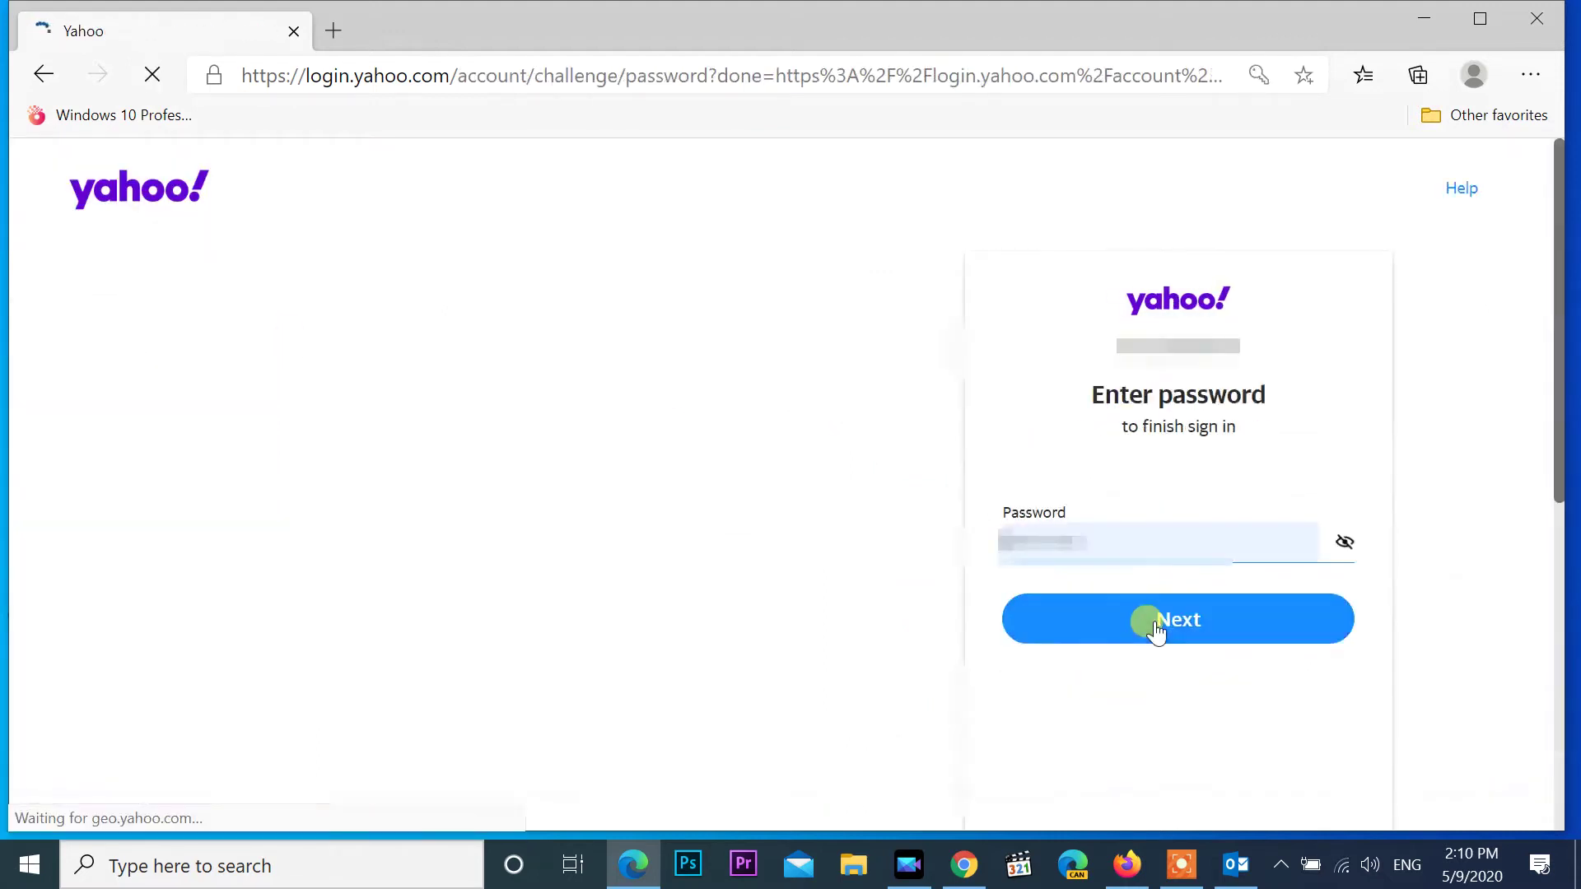
pyautogui.click(1155, 630)
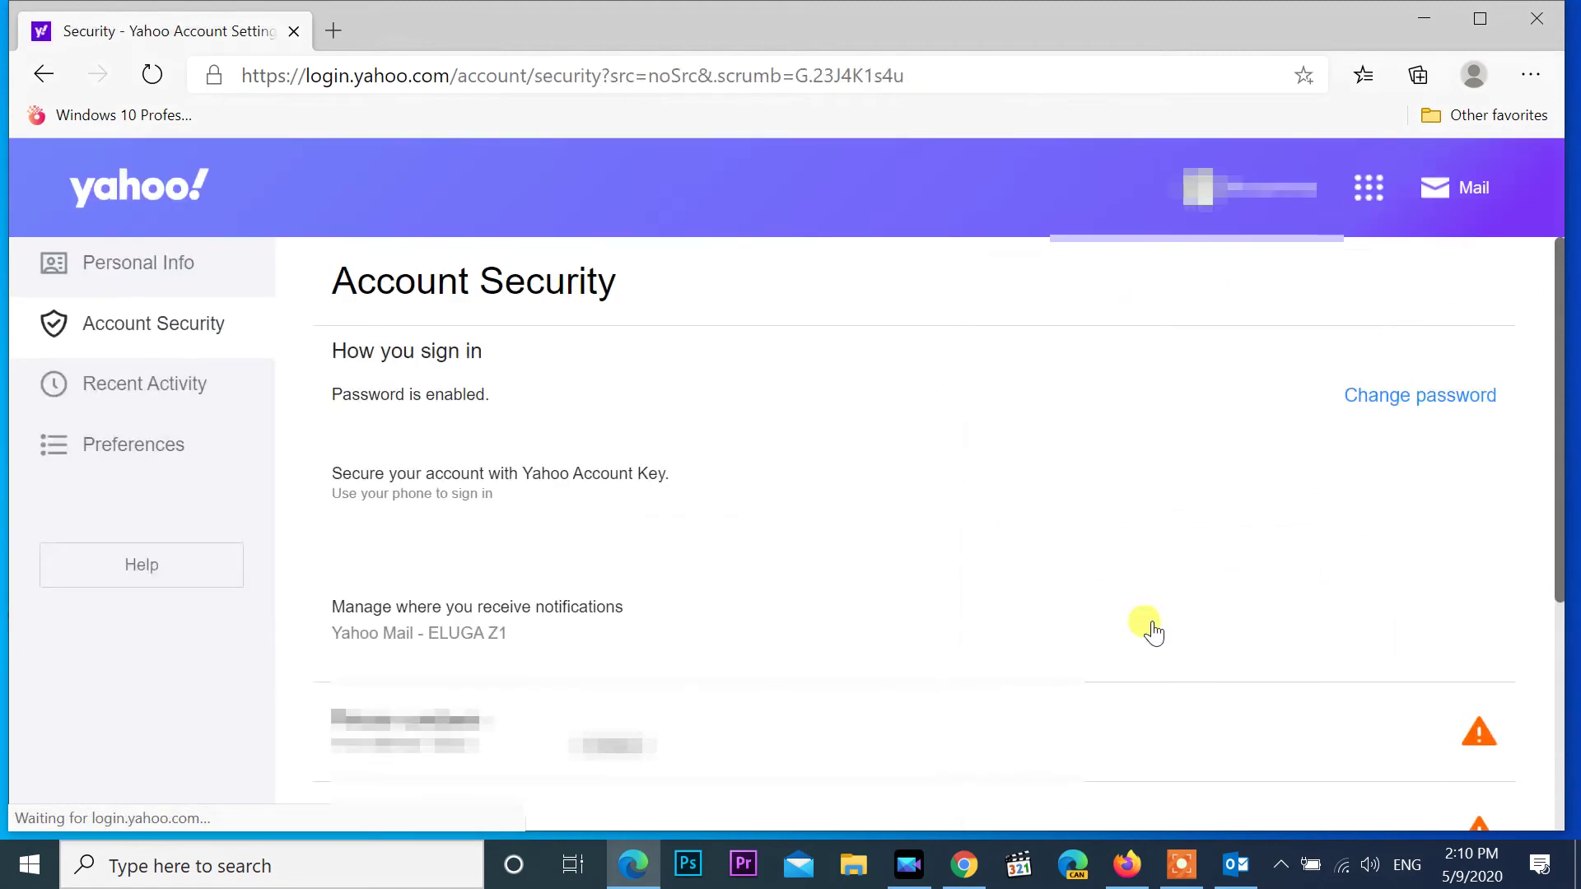
pyautogui.moveTo(1561, 465); pyautogui.dragTo(1569, 747)
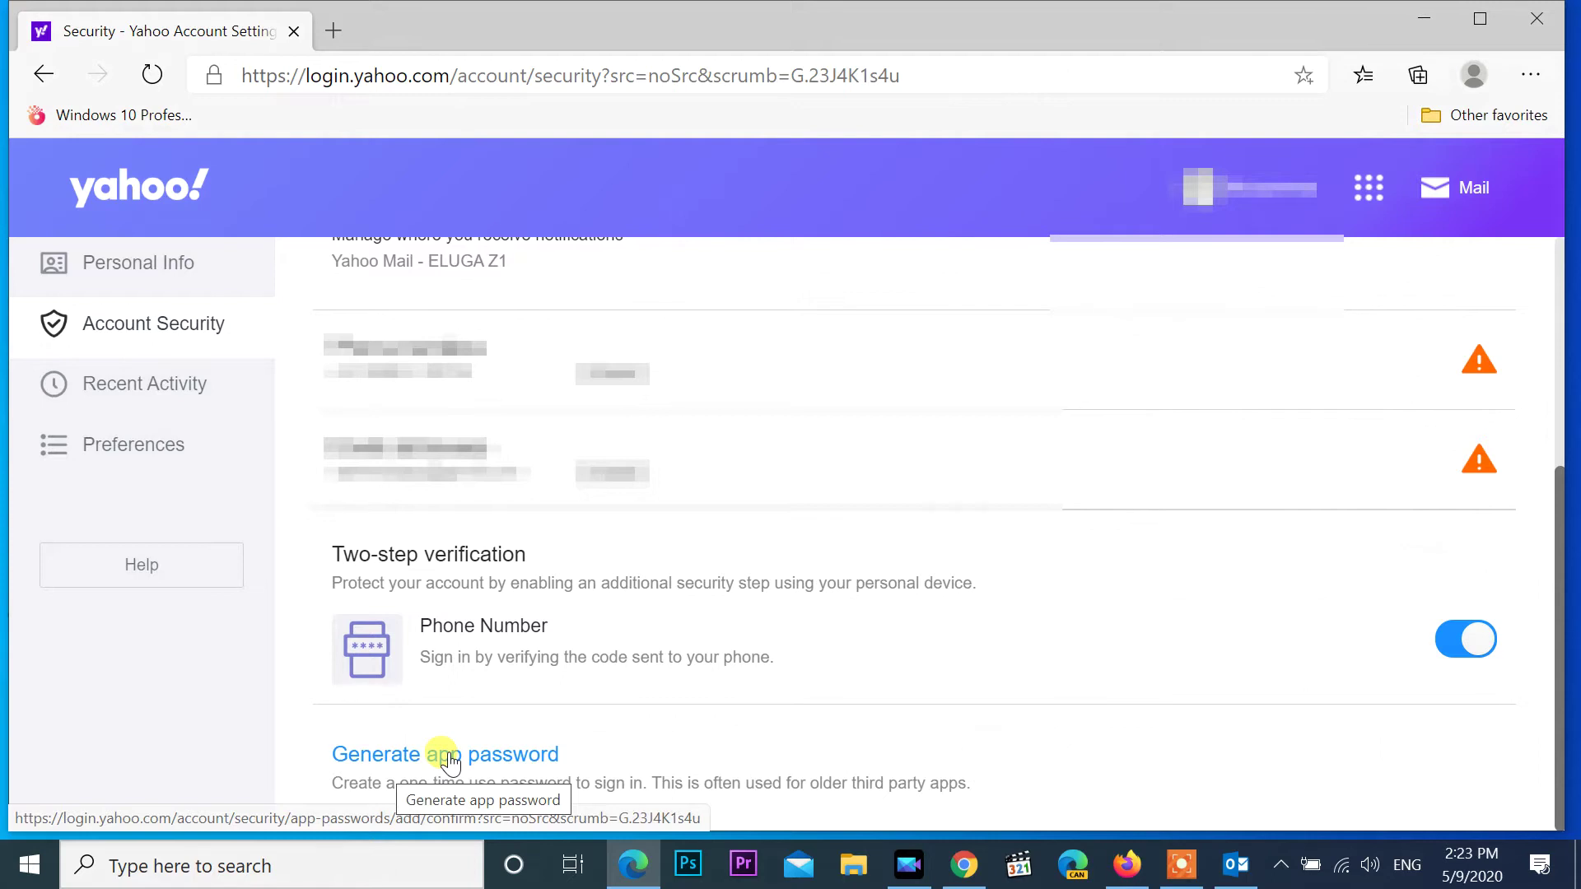
# Generate a Yahoo app password with Outlook Desktop selected as the app.
pyautogui.click(445, 757)
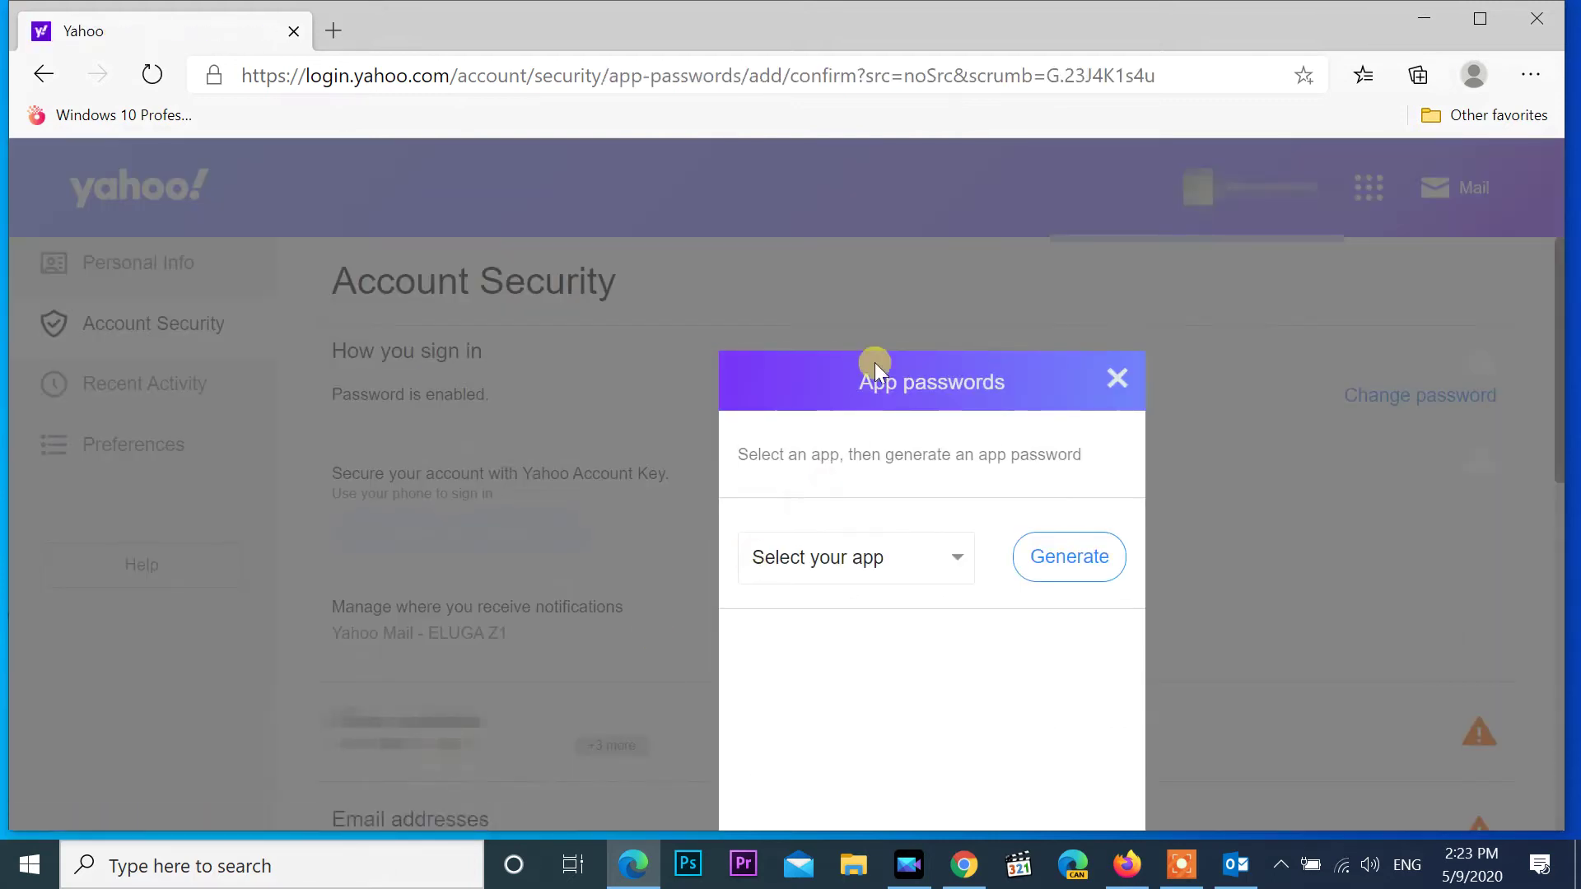
pyautogui.click(962, 560)
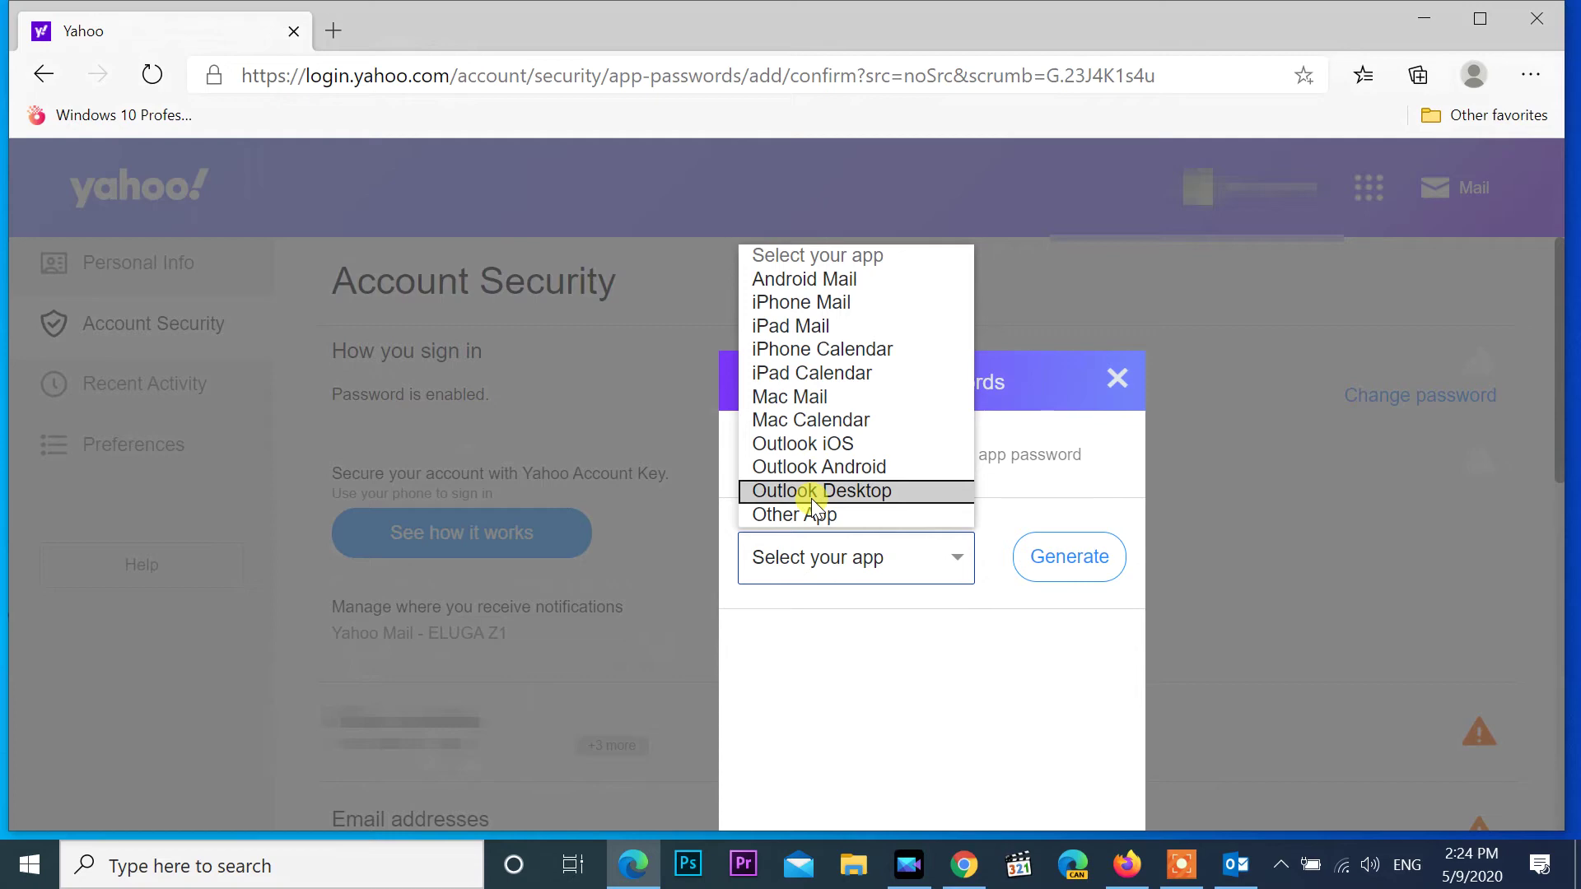
pyautogui.click(811, 498)
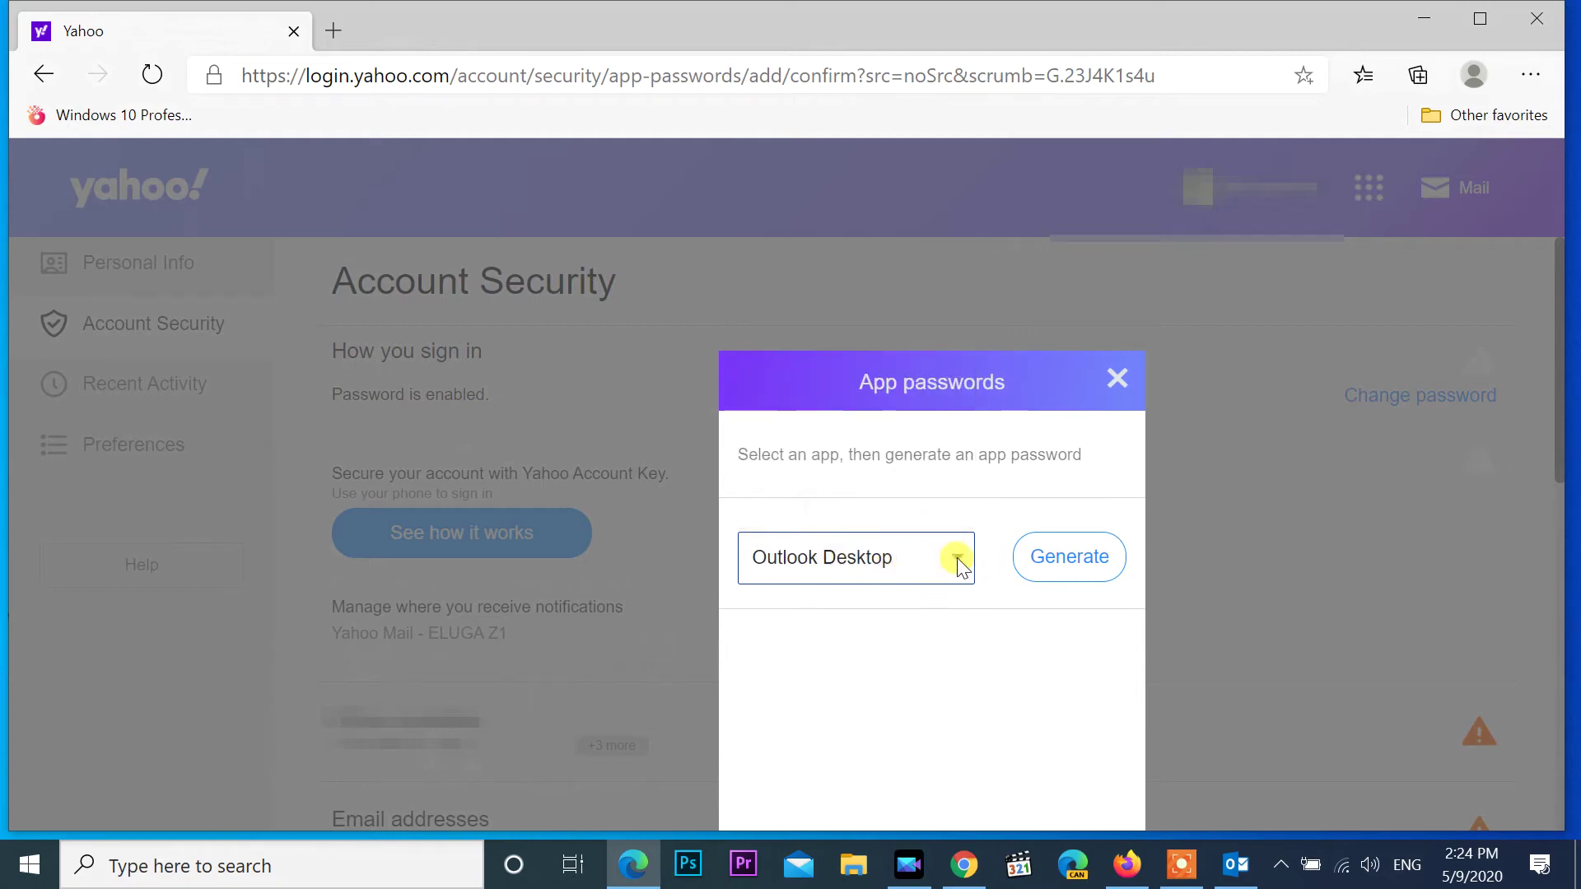
pyautogui.click(1046, 571)
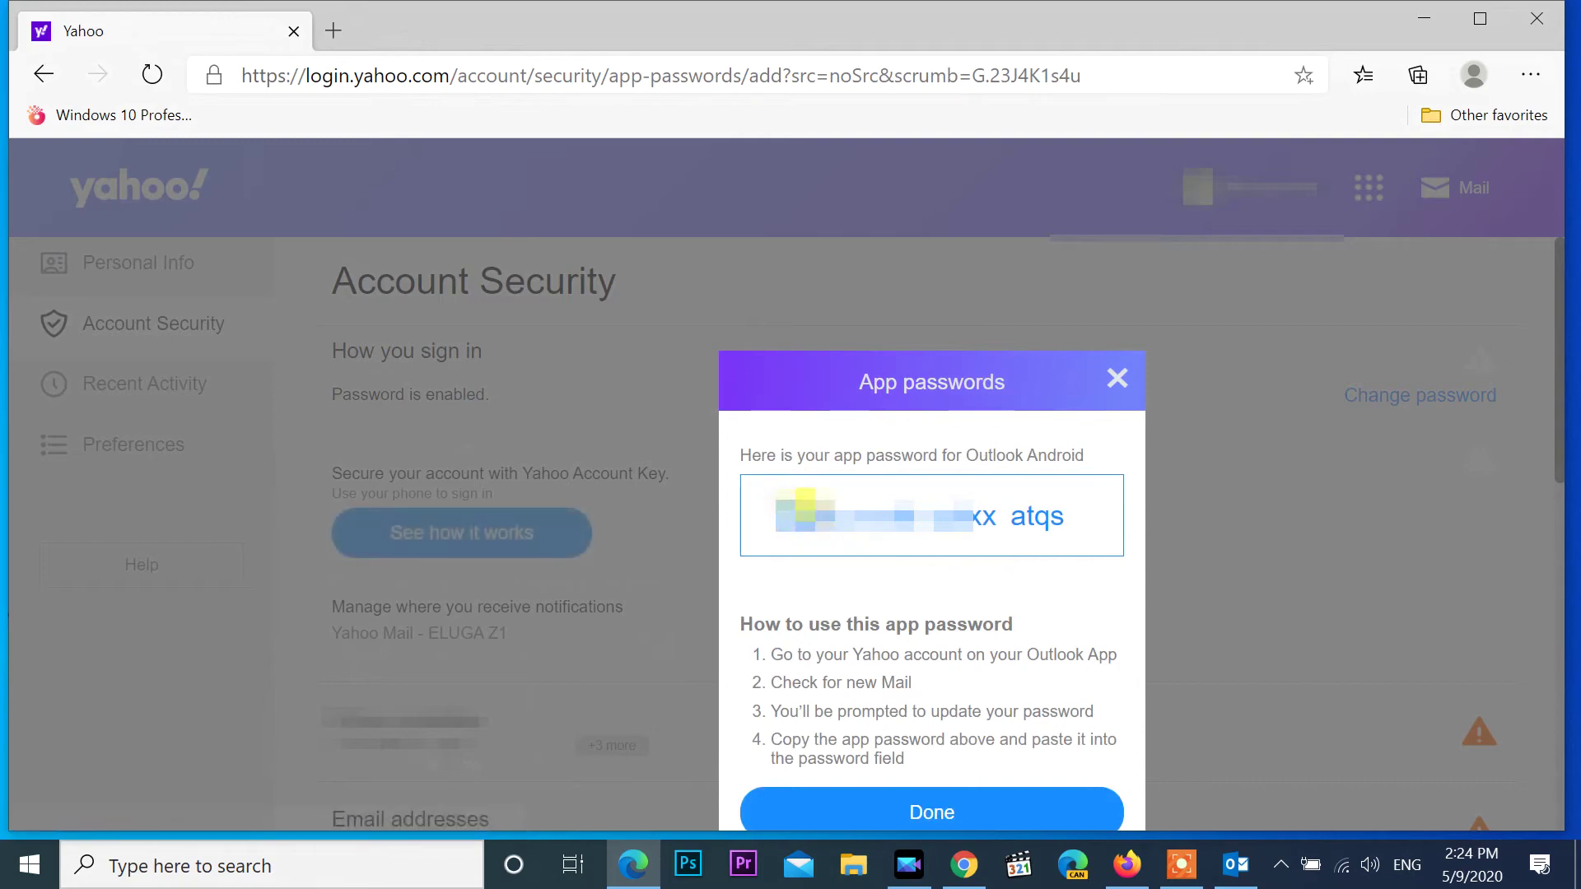
# Copy the generated app password and bring Outlook's IMAP settings window forward.
pyautogui.moveTo(803, 507); pyautogui.dragTo(1065, 529)
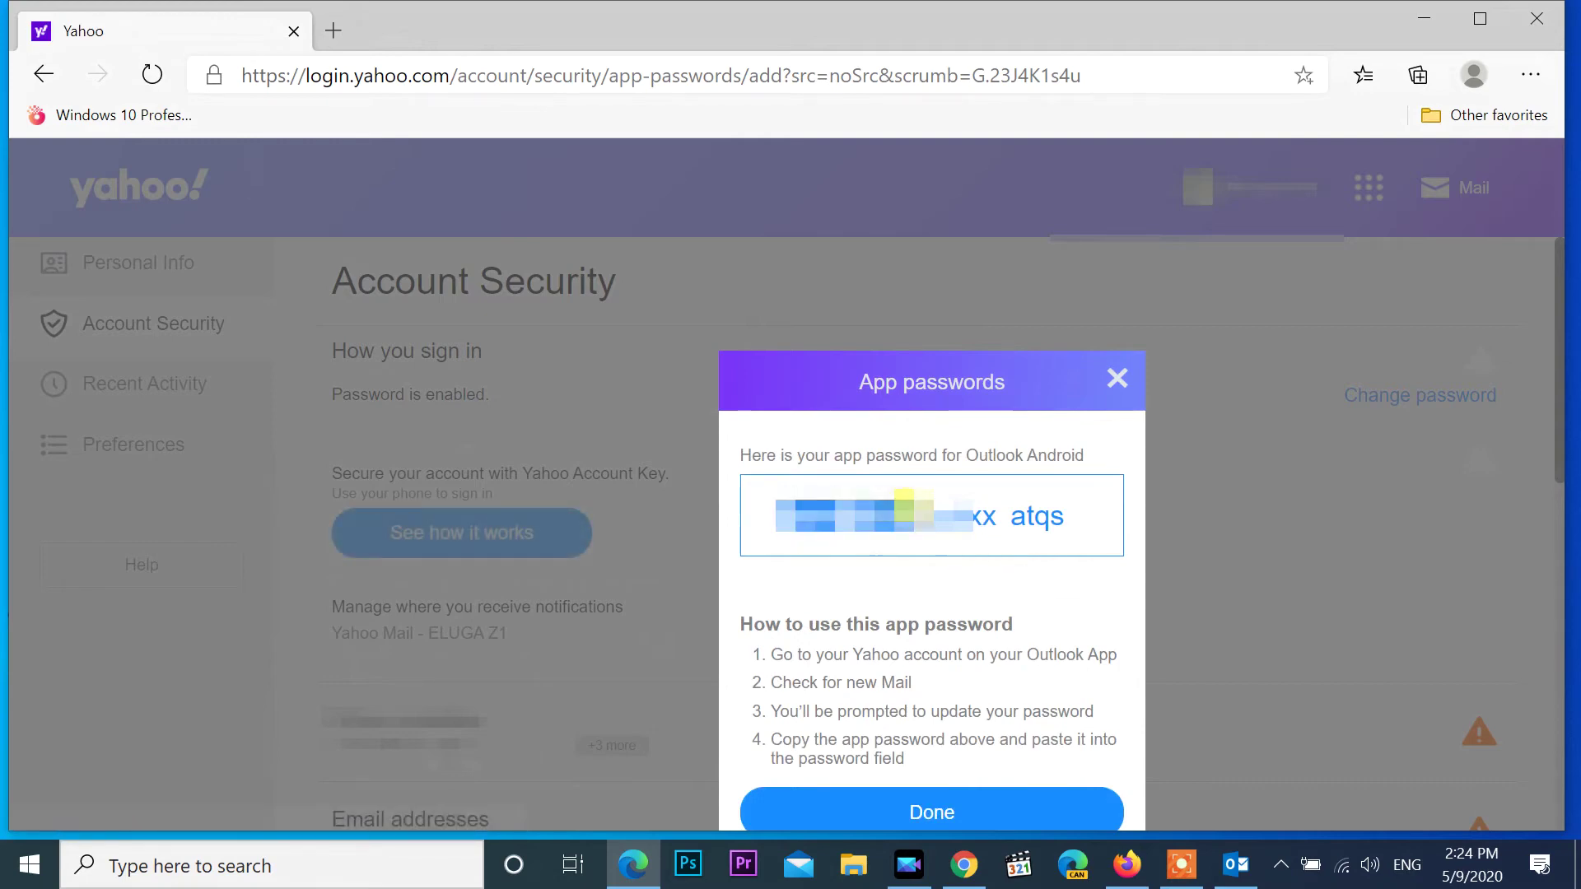
pyautogui.tripleClick(1065, 525)
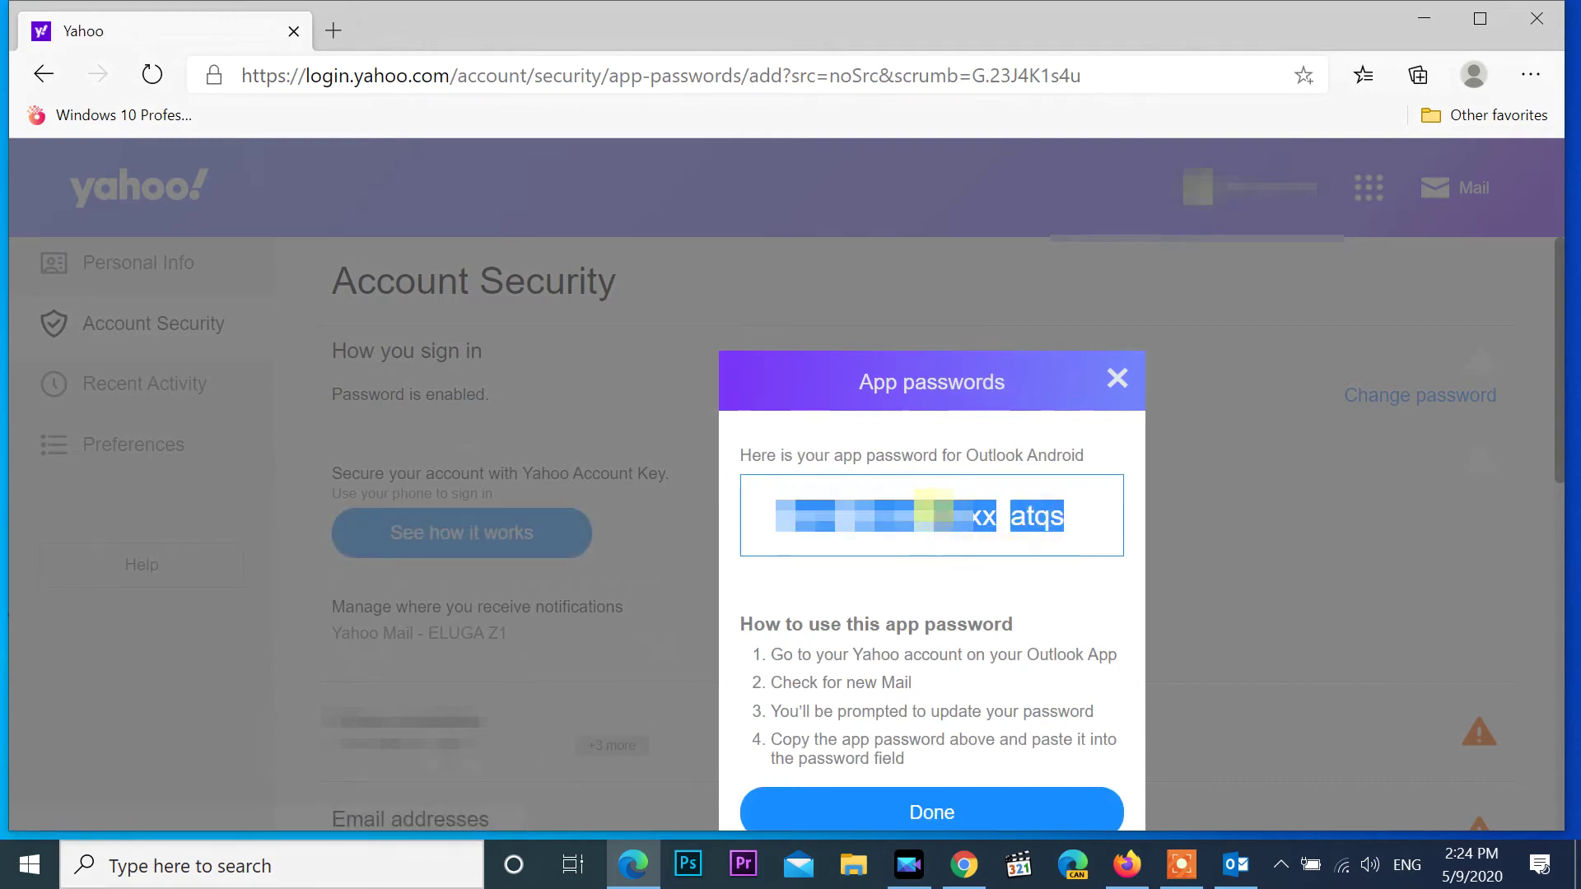
pyautogui.rightClick(949, 509)
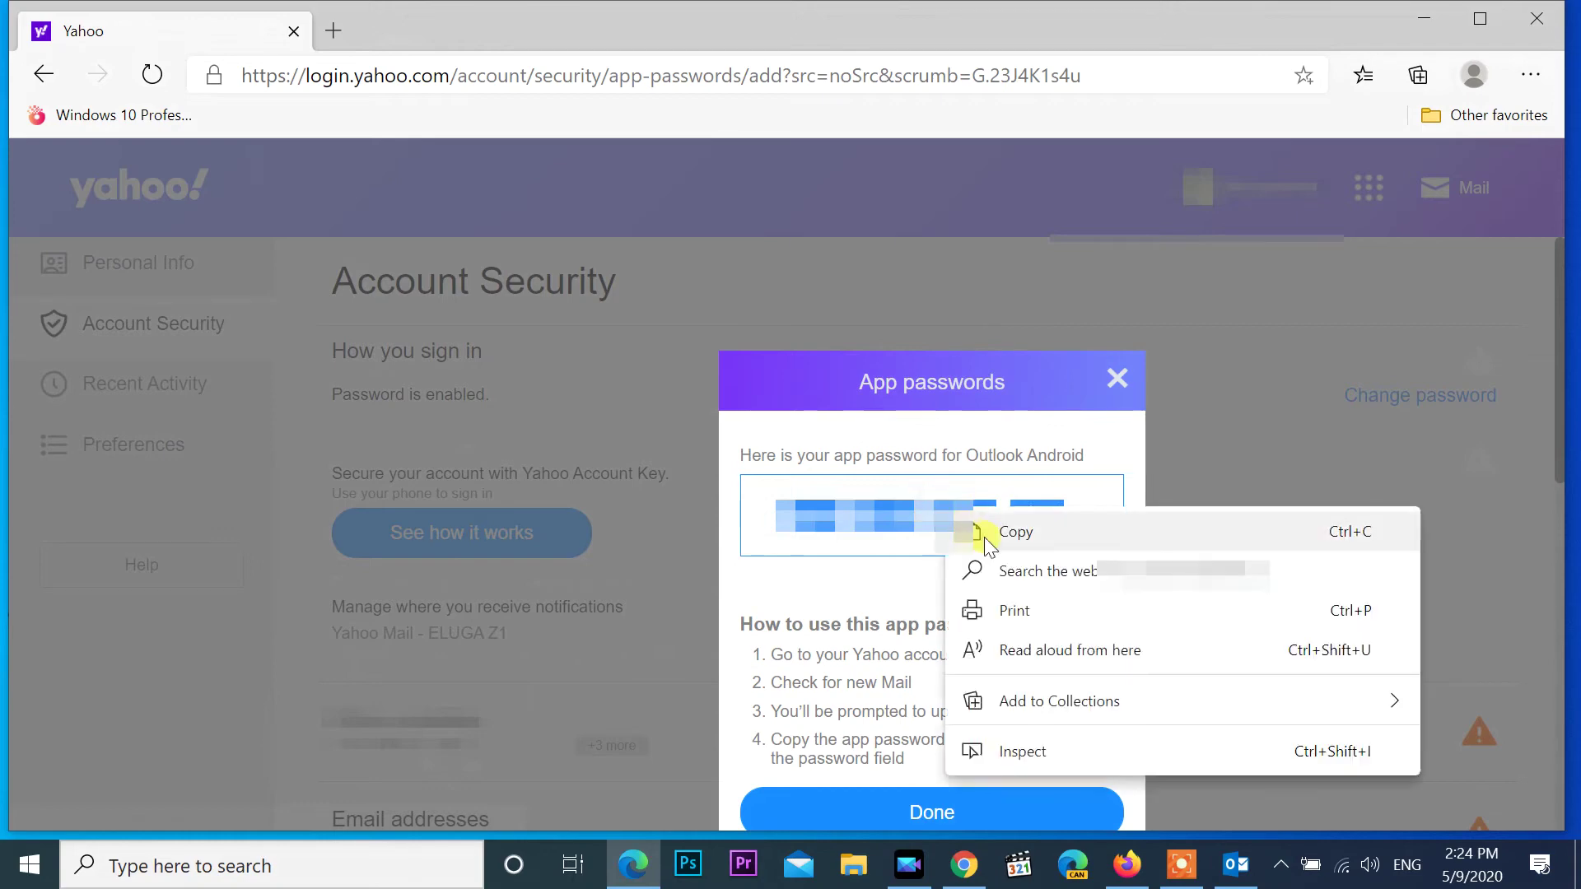
pyautogui.click(992, 535)
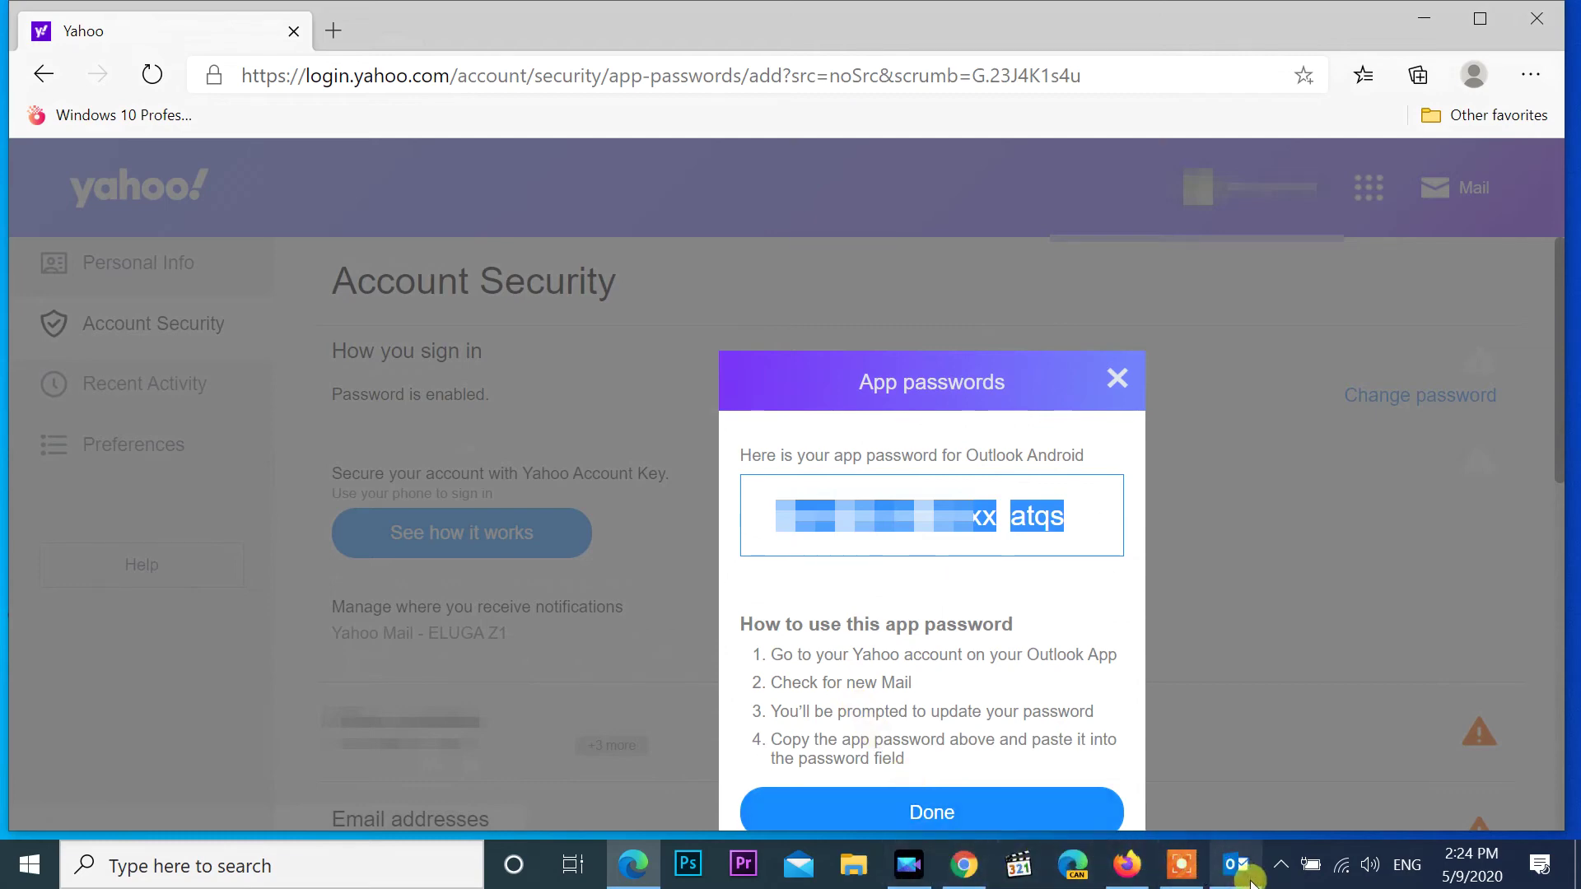
pyautogui.click(1236, 866)
# Paste the app password into the IMAP Password field and connect the Yahoo account.
pyautogui.rightClick(569, 255)
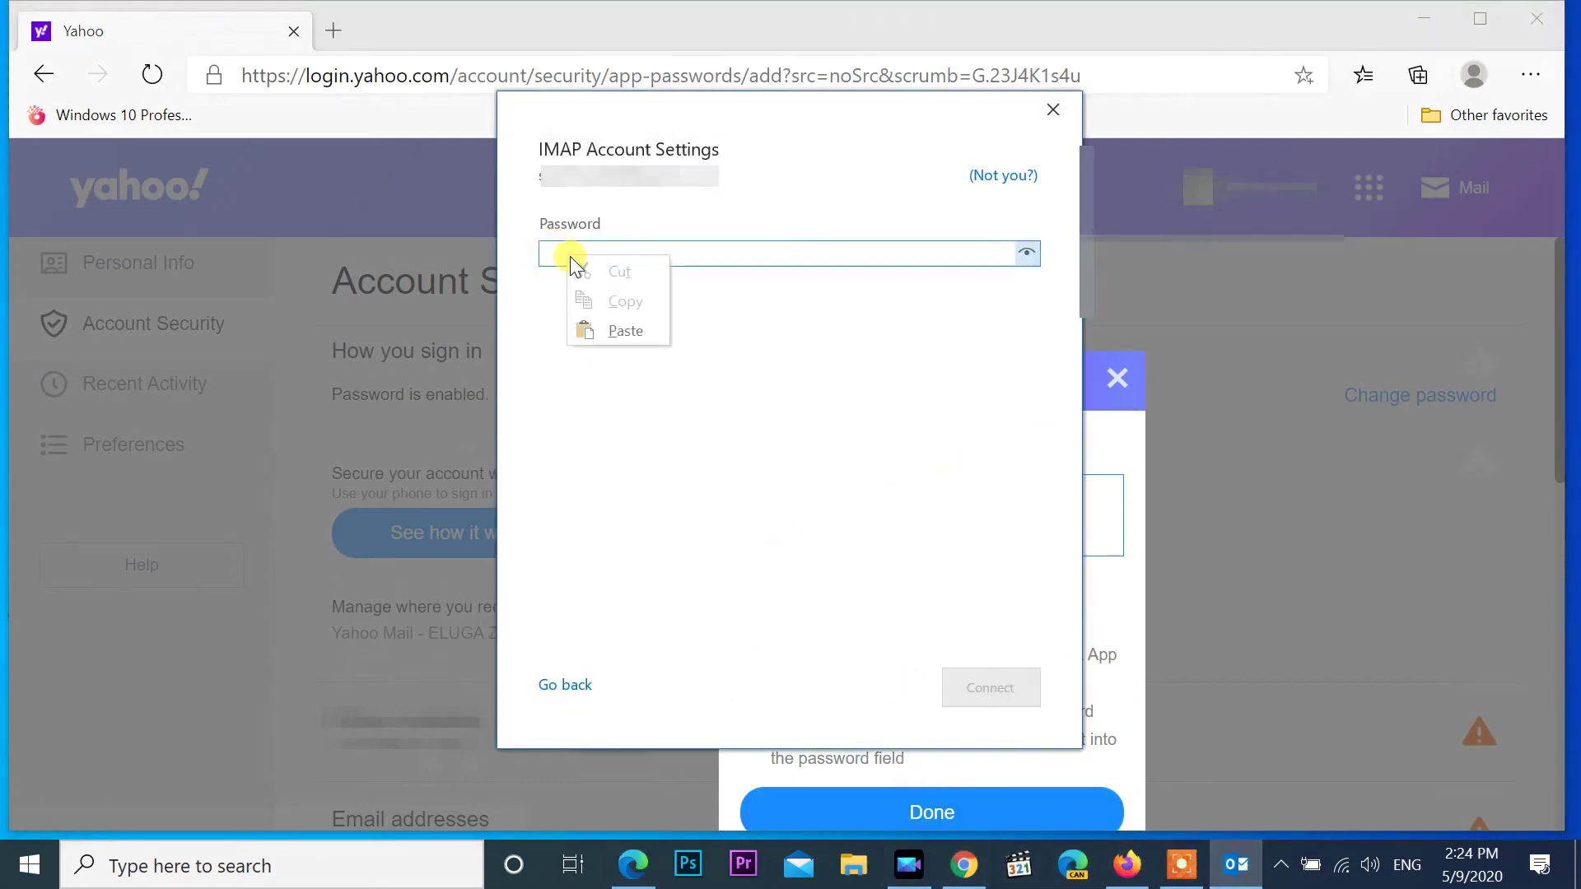
pyautogui.click(618, 329)
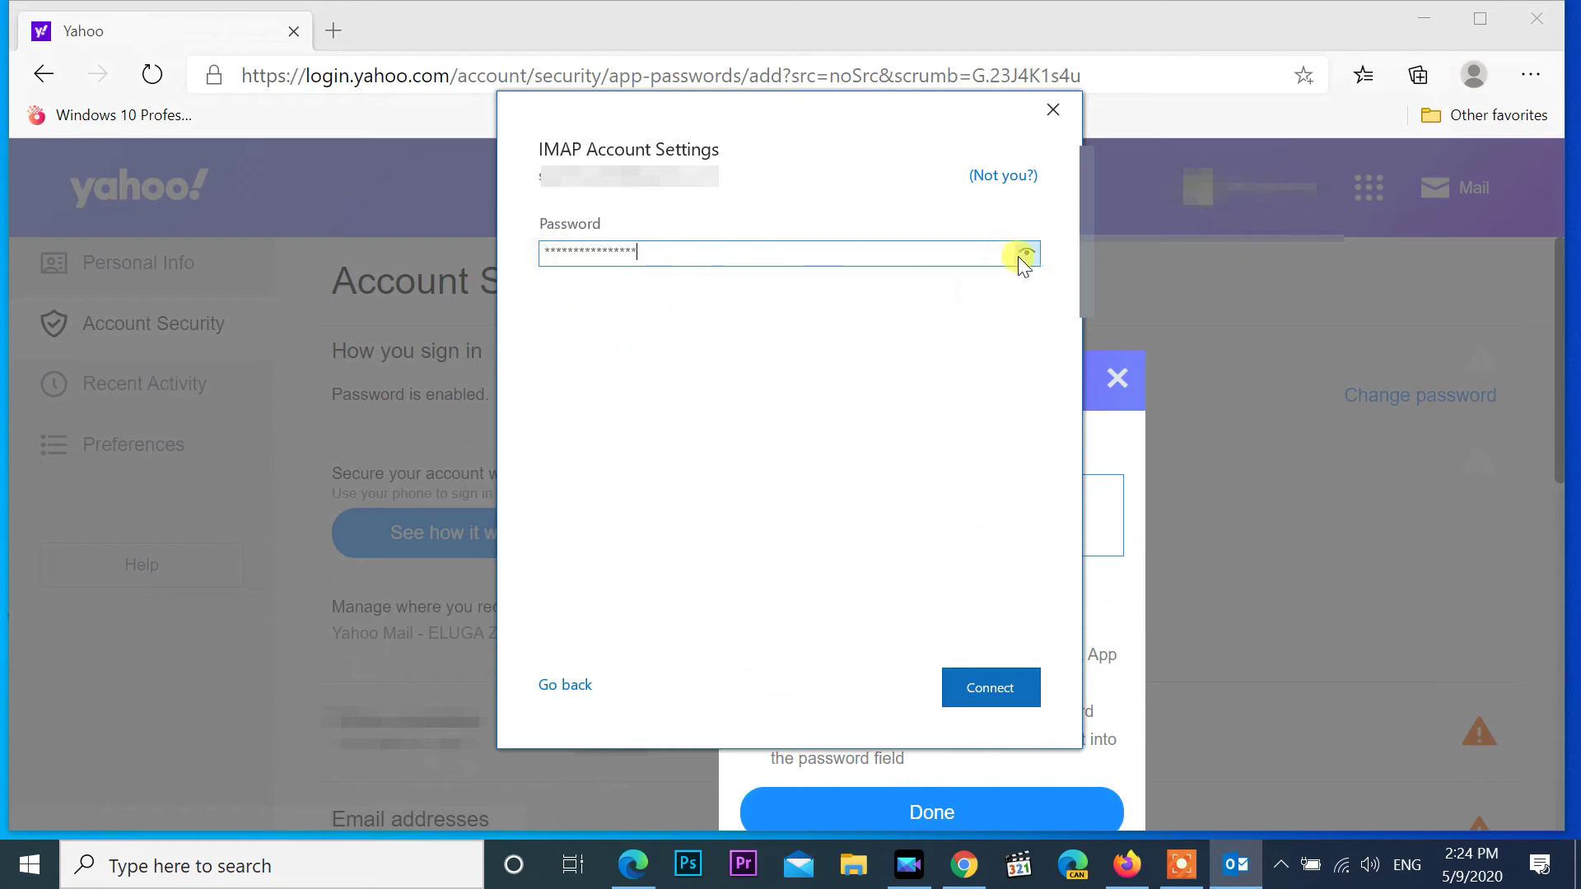
pyautogui.click(979, 682)
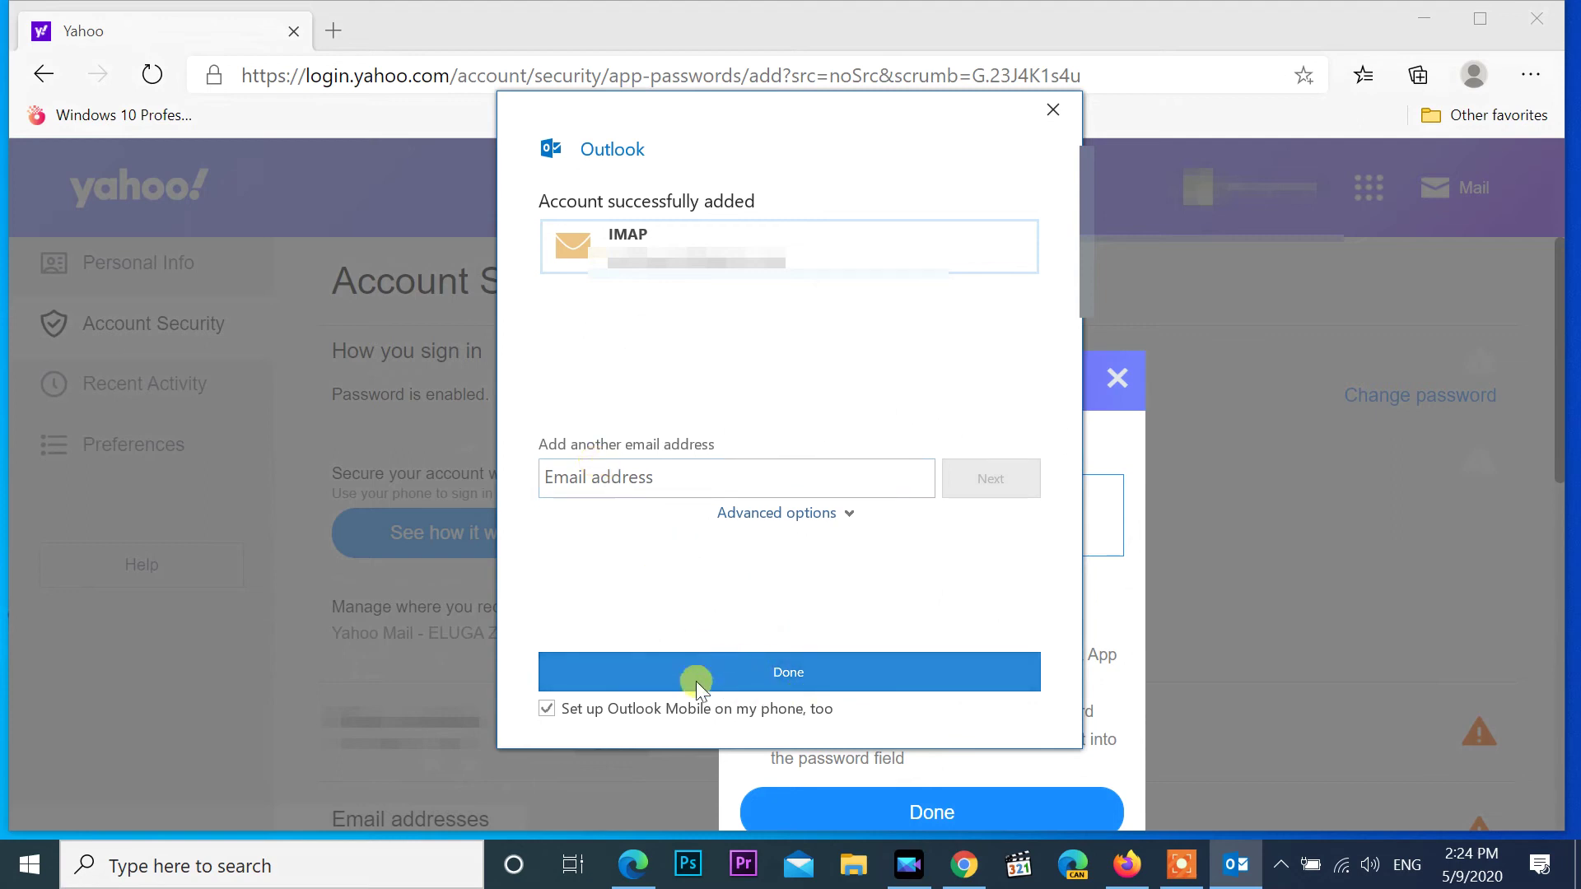
# Uncheck 'Set up Outlook Mobile on my phone, too' and finish setup with Done.
pyautogui.click(753, 677)
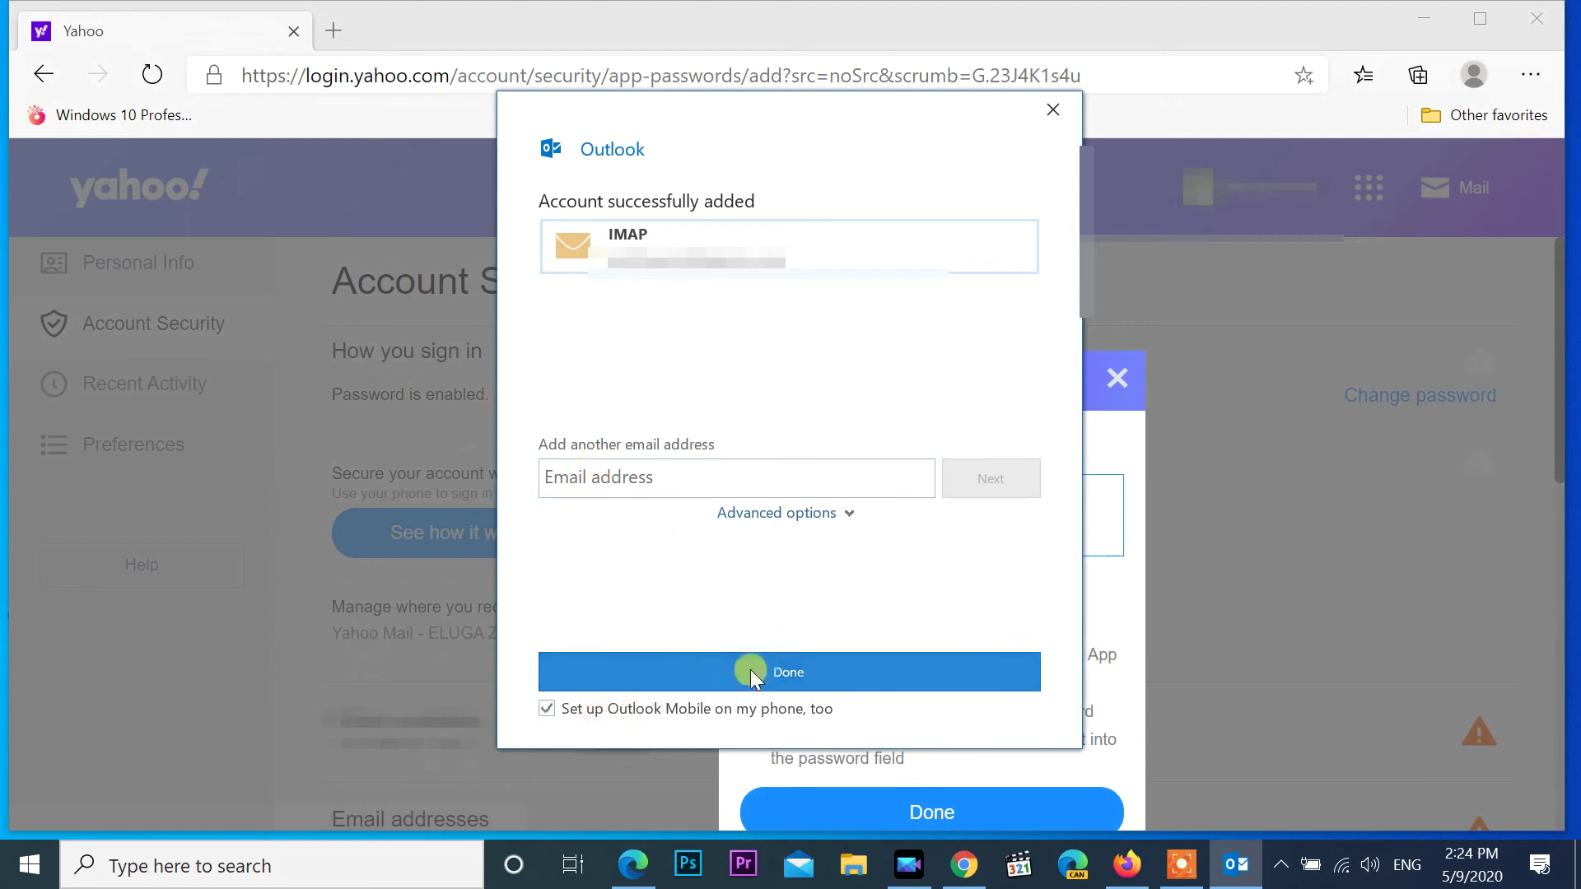
pyautogui.click(545, 711)
pyautogui.click(790, 675)
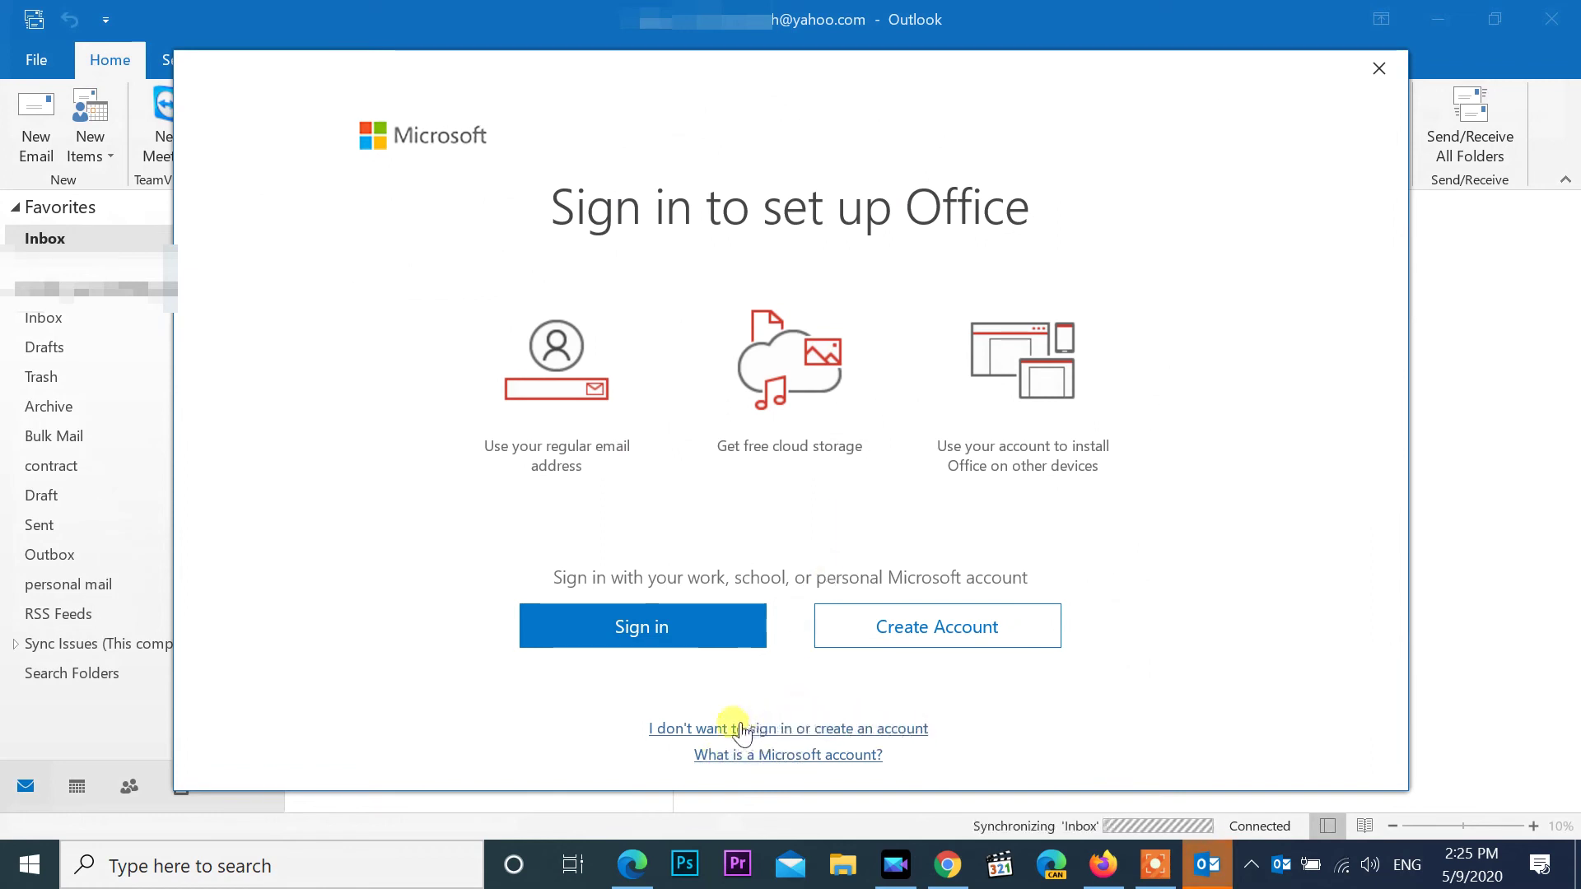
# Decline the Office sign-in and dismiss the product key prompt to reach the inbox.
pyautogui.click(763, 729)
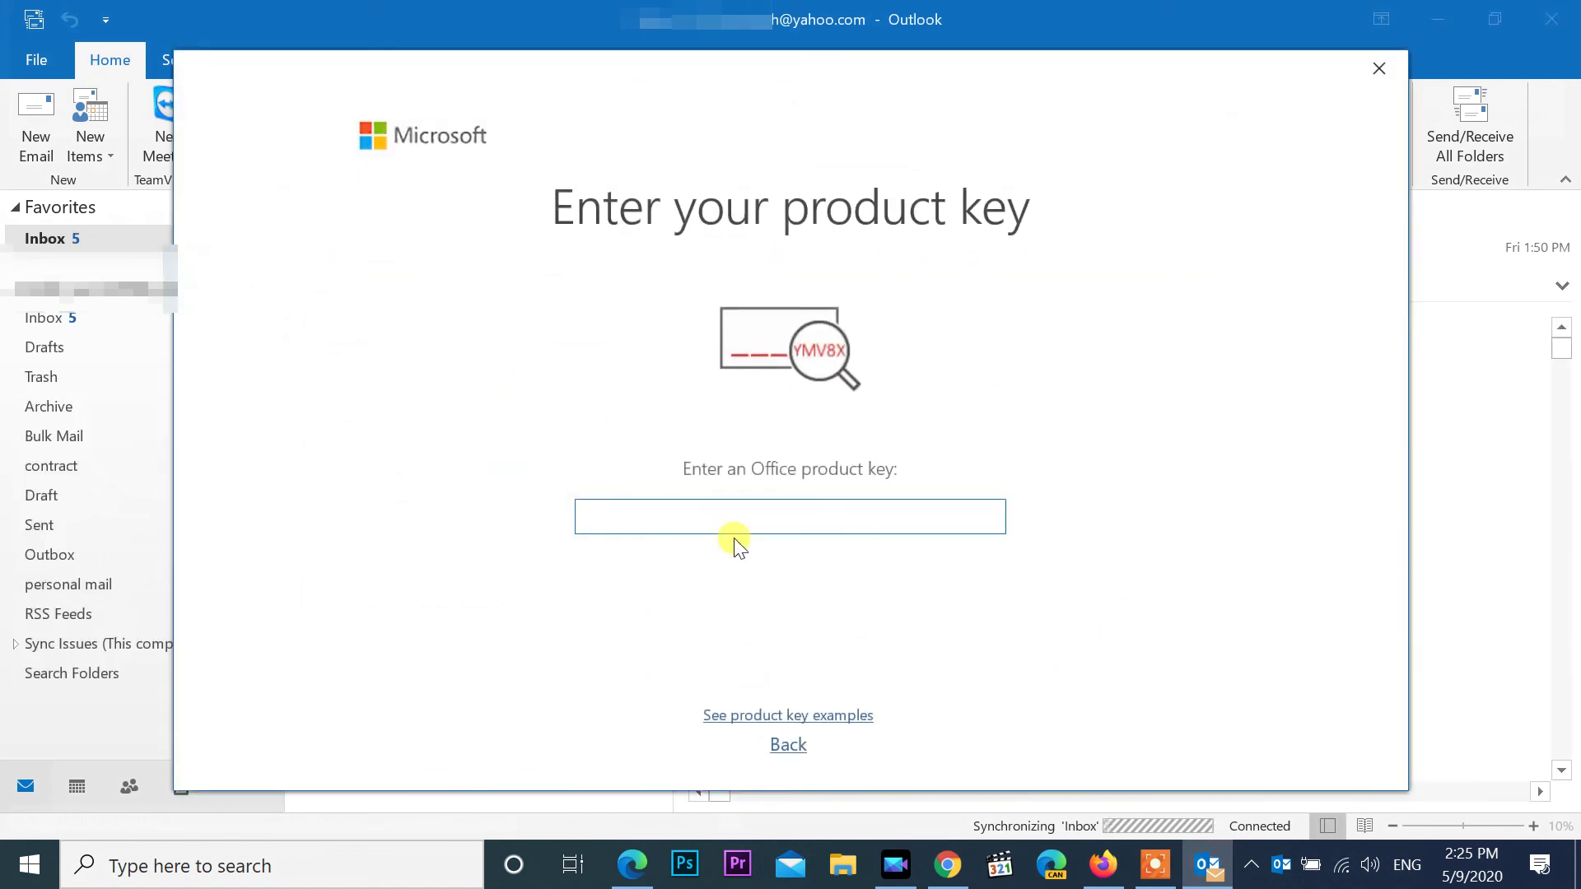
pyautogui.click(754, 510)
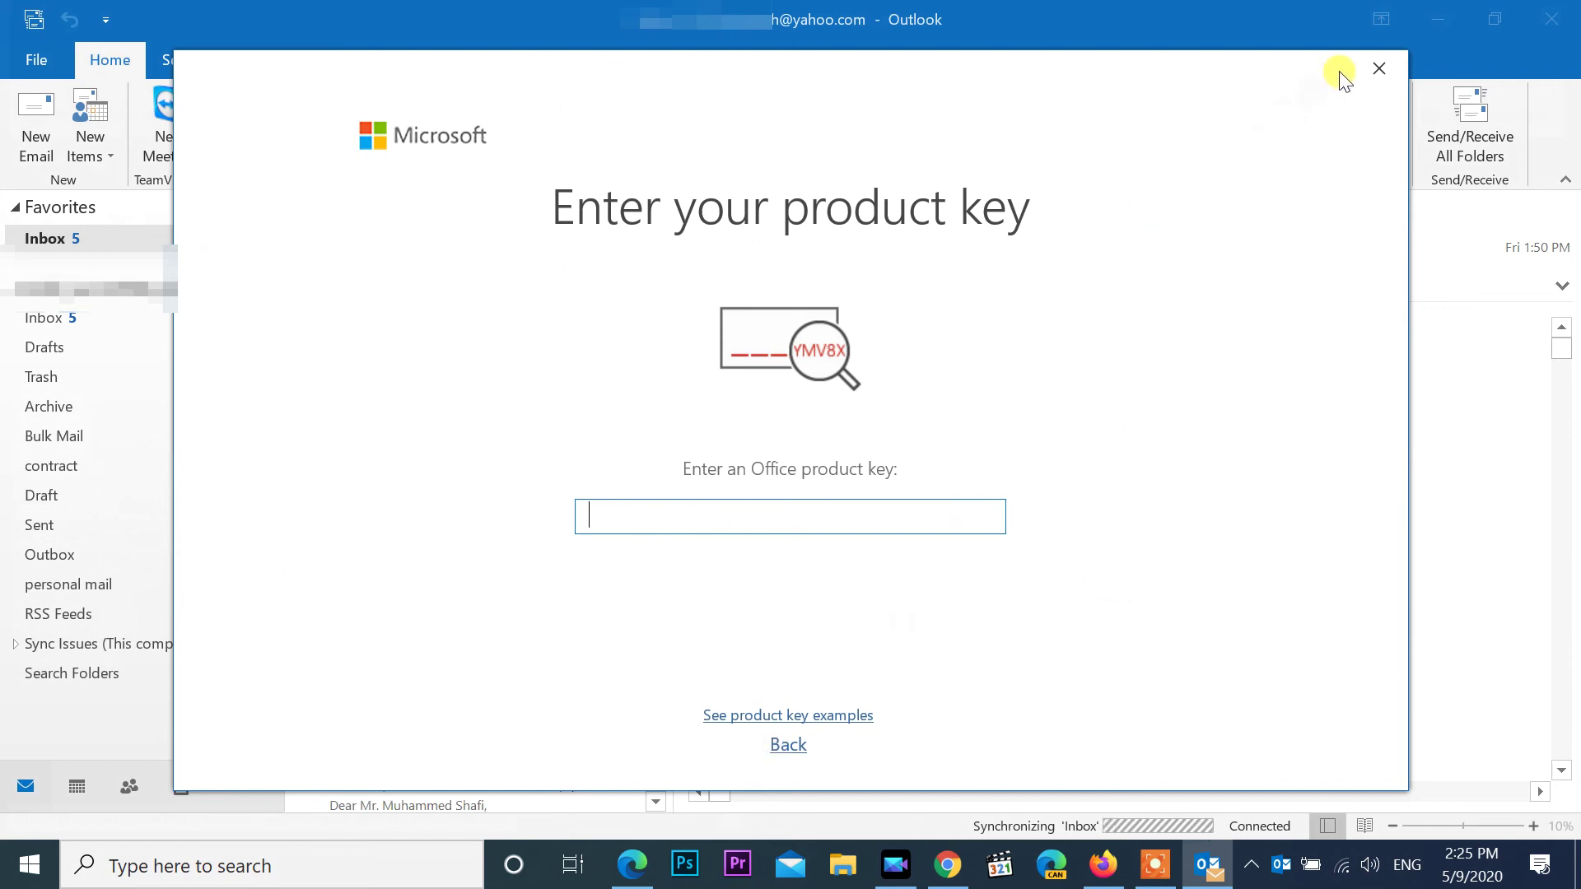
pyautogui.click(1377, 70)
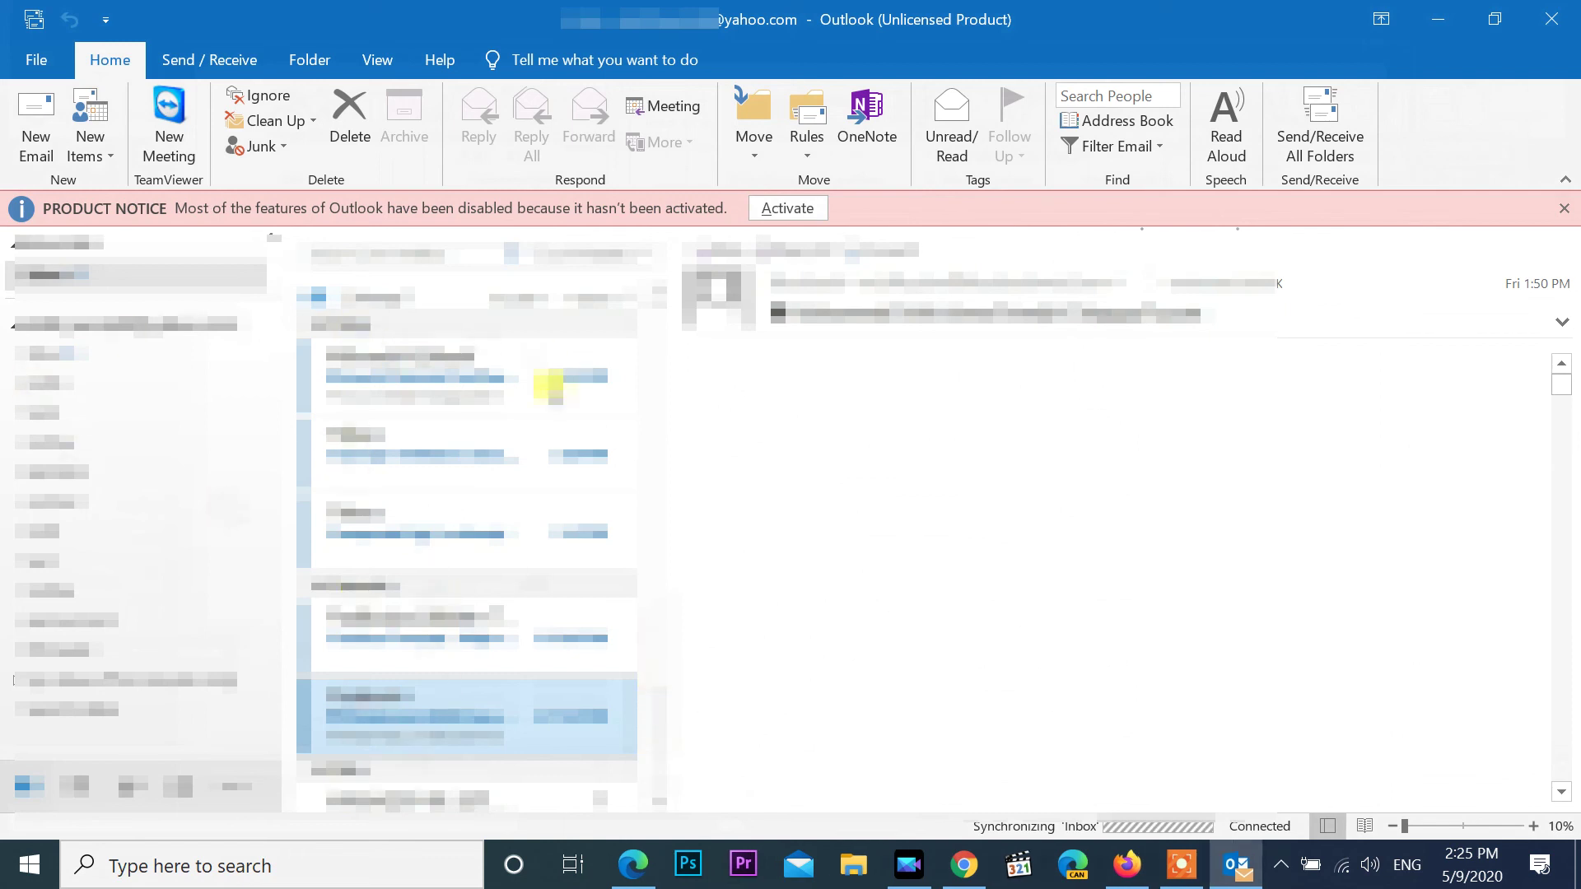
pyautogui.scroll(-1, 494, 359)
pyautogui.moveTo(655, 505); pyautogui.dragTo(661, 390)
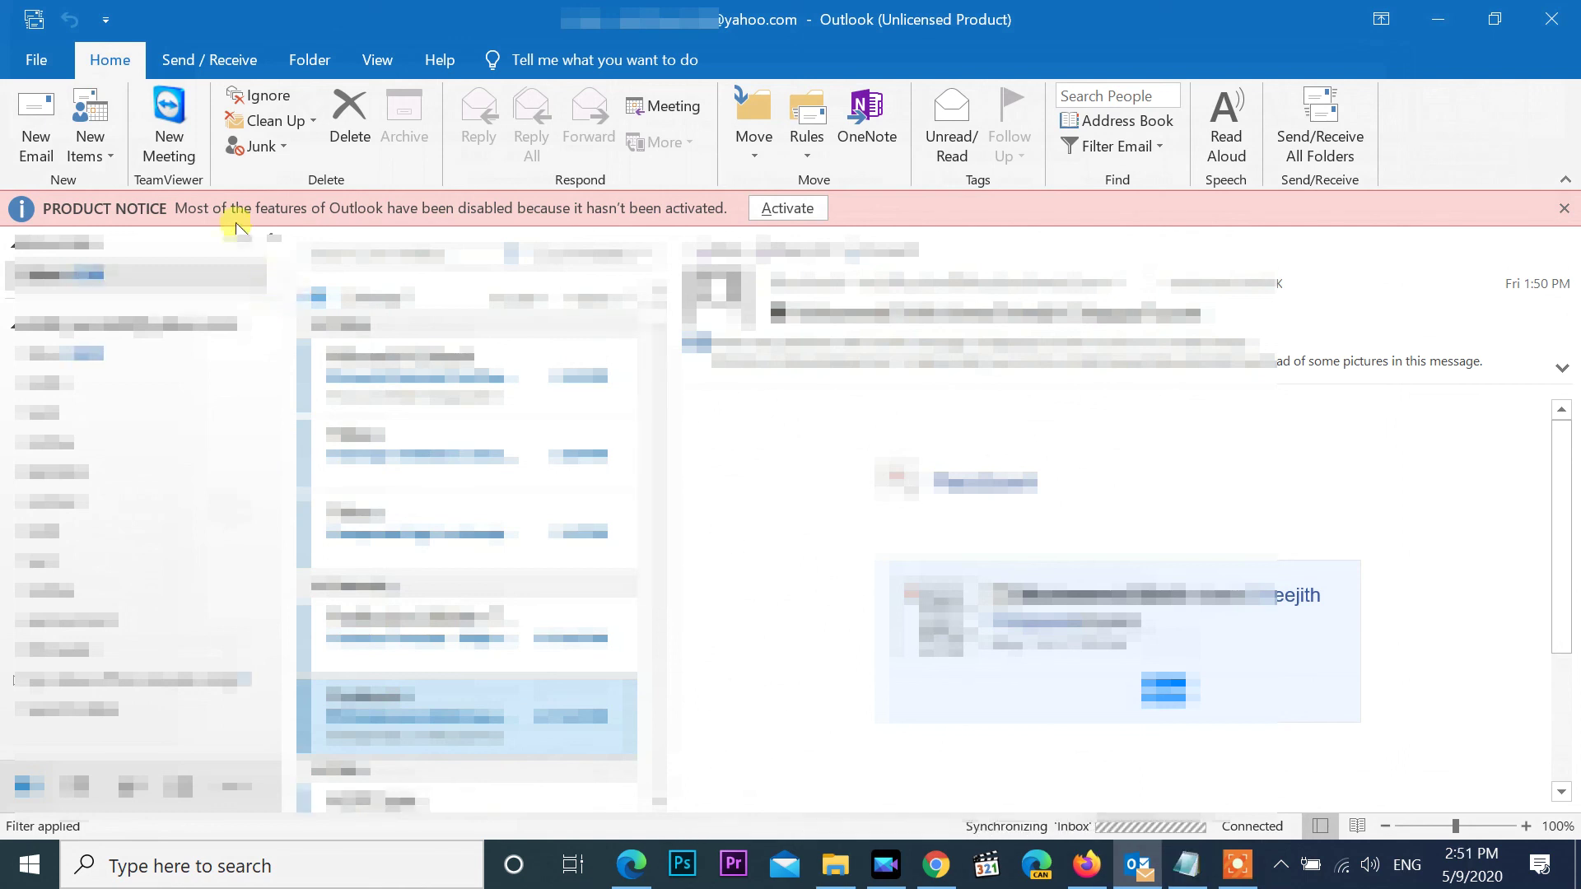
# From File's Account Information page, choose Add Account for another address.
pyautogui.click(34, 61)
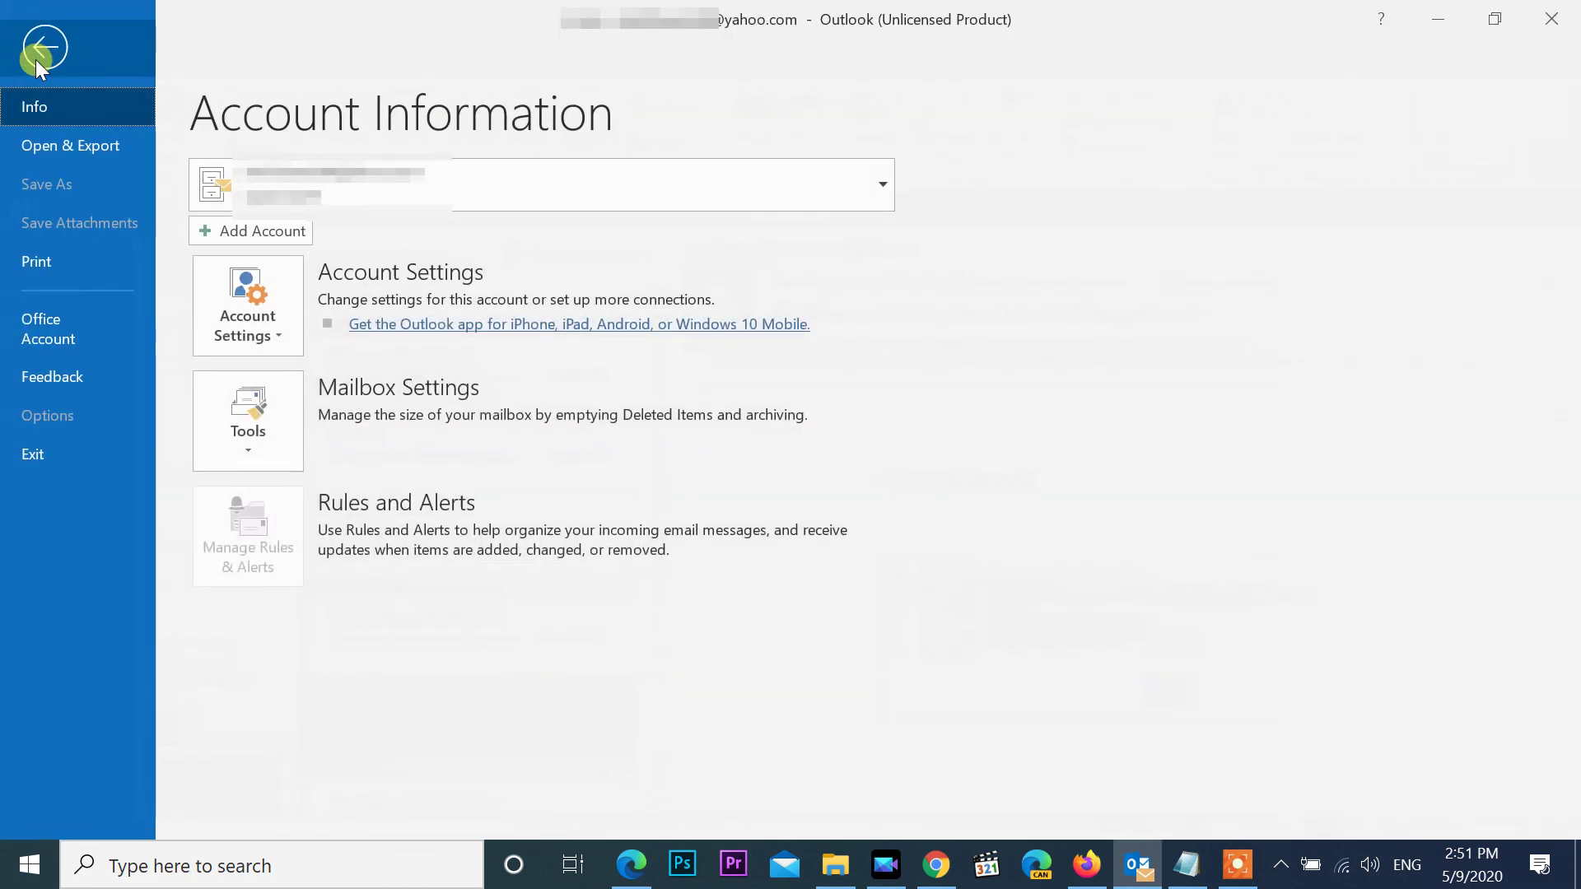
pyautogui.click(268, 231)
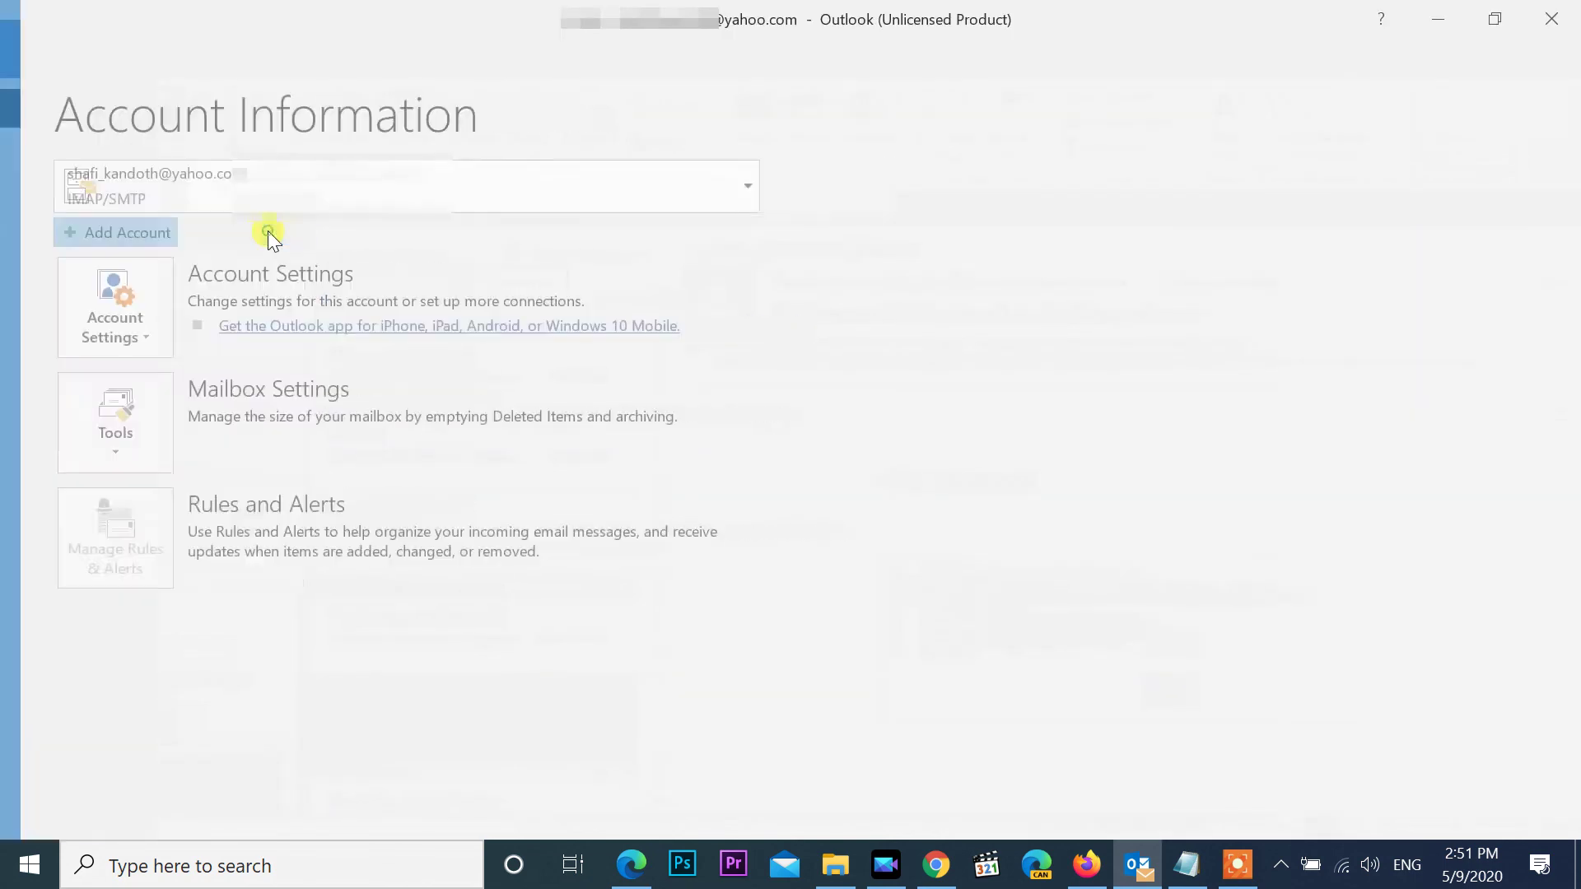